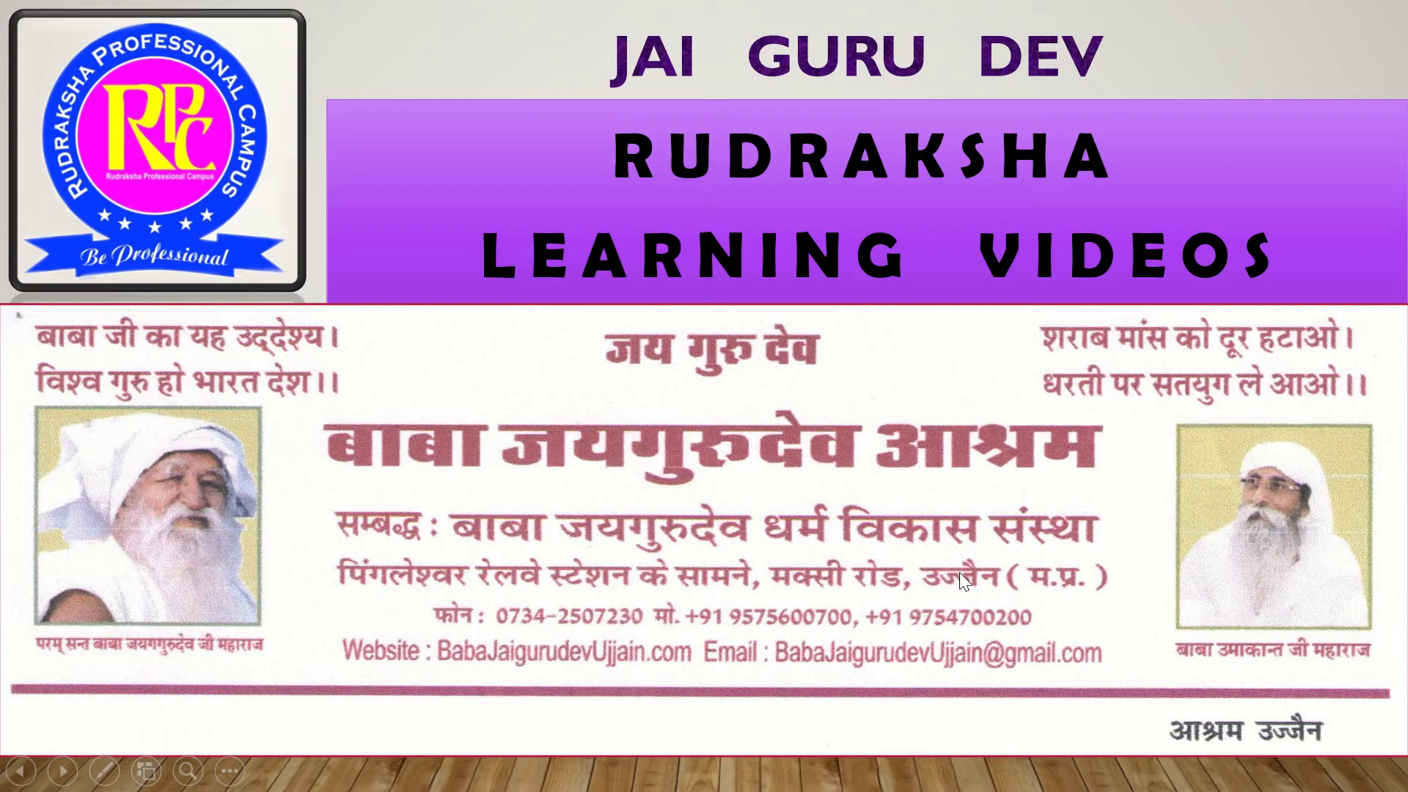
- End the PowerPoint intro slideshow and switch to the Hyperlink Formula workbook in Excel
click(912, 591)
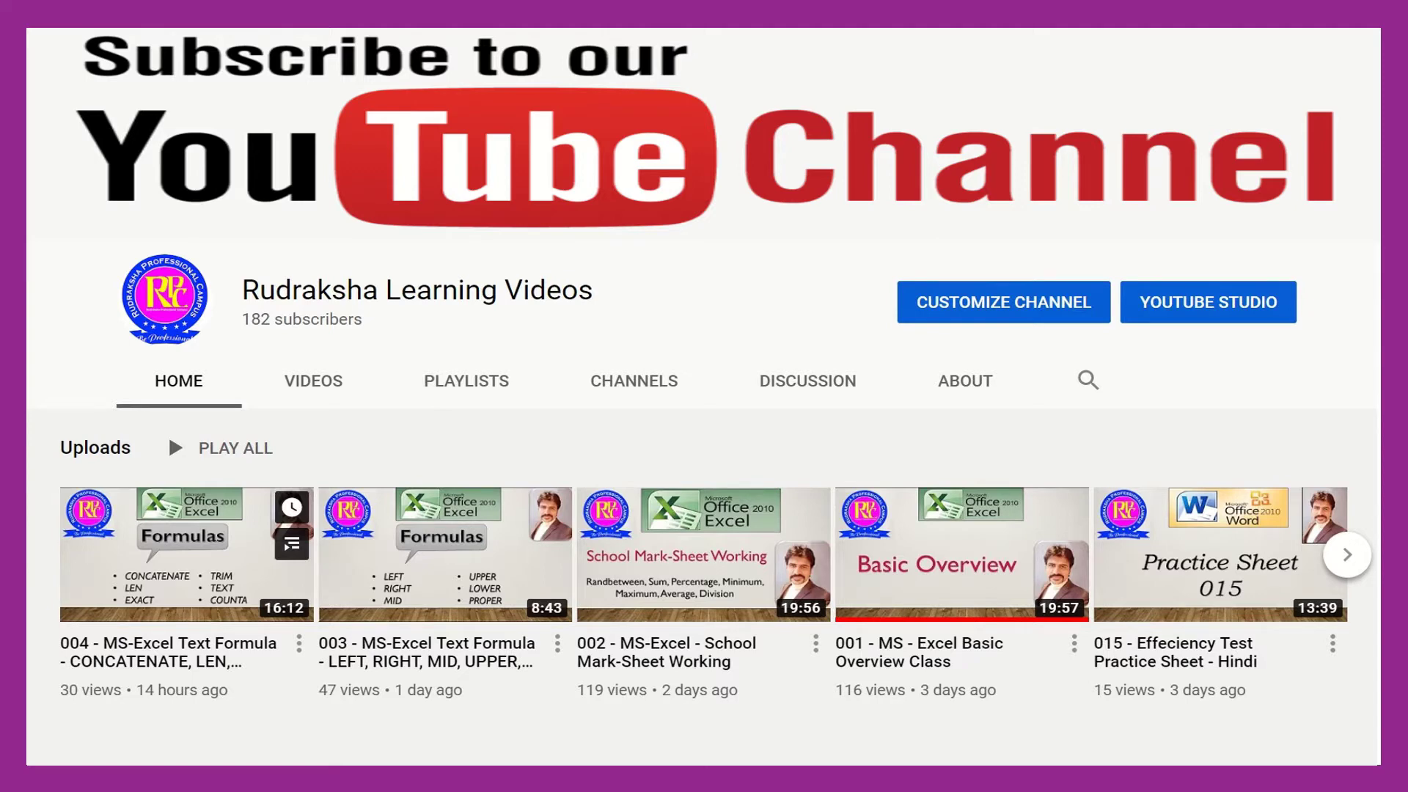
key(Escape)
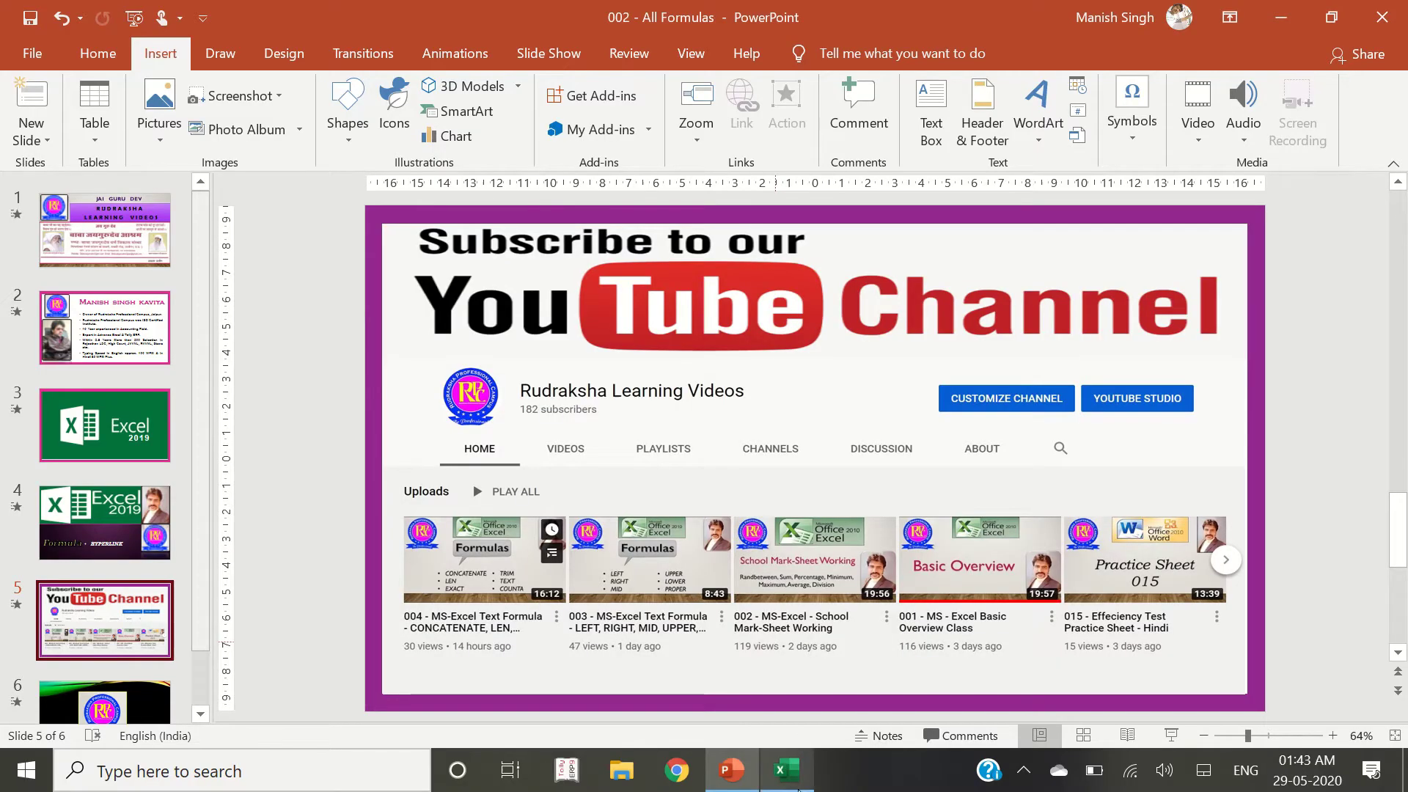
click(792, 778)
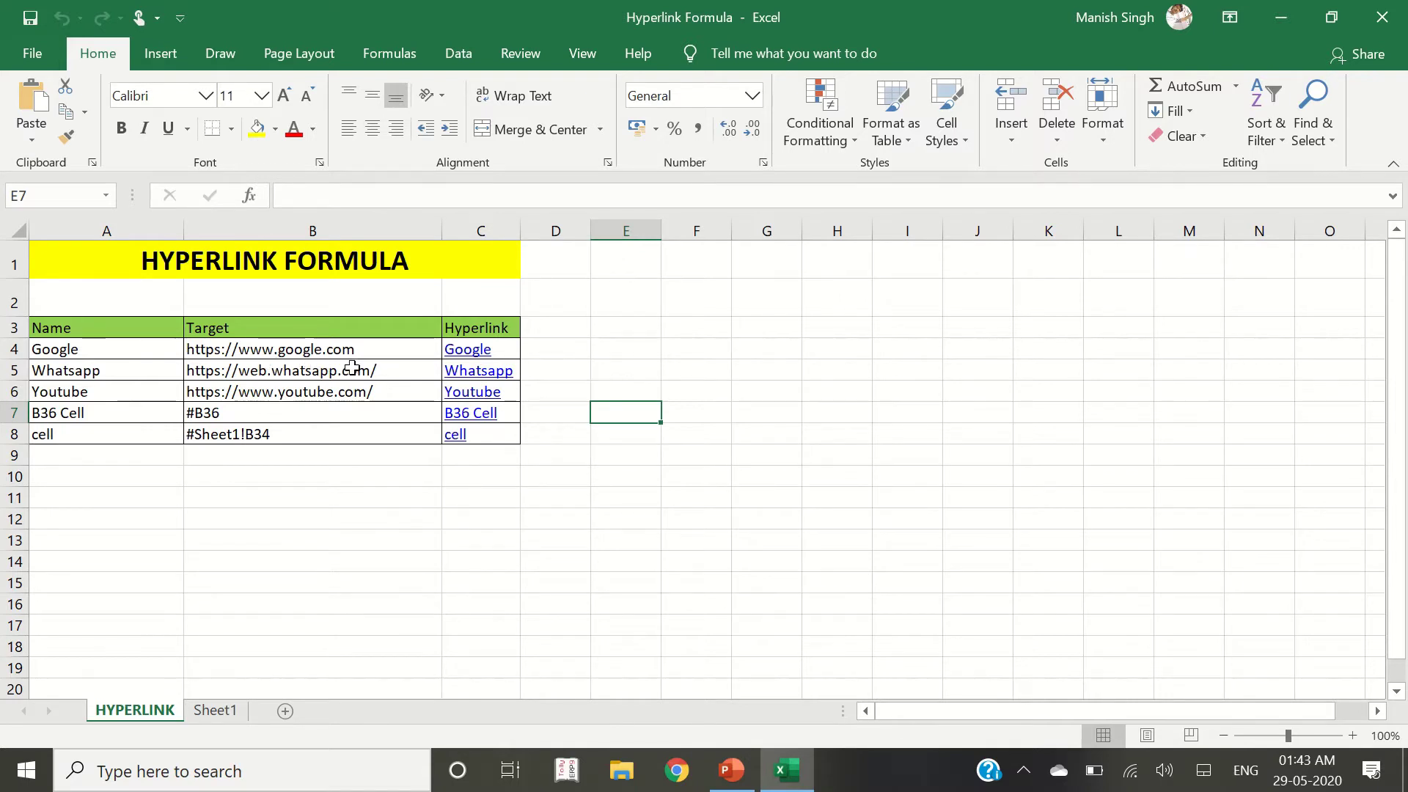
- Test the Google link in C4 and the Whatsapp link in C5, closing the browser each time
click(466, 350)
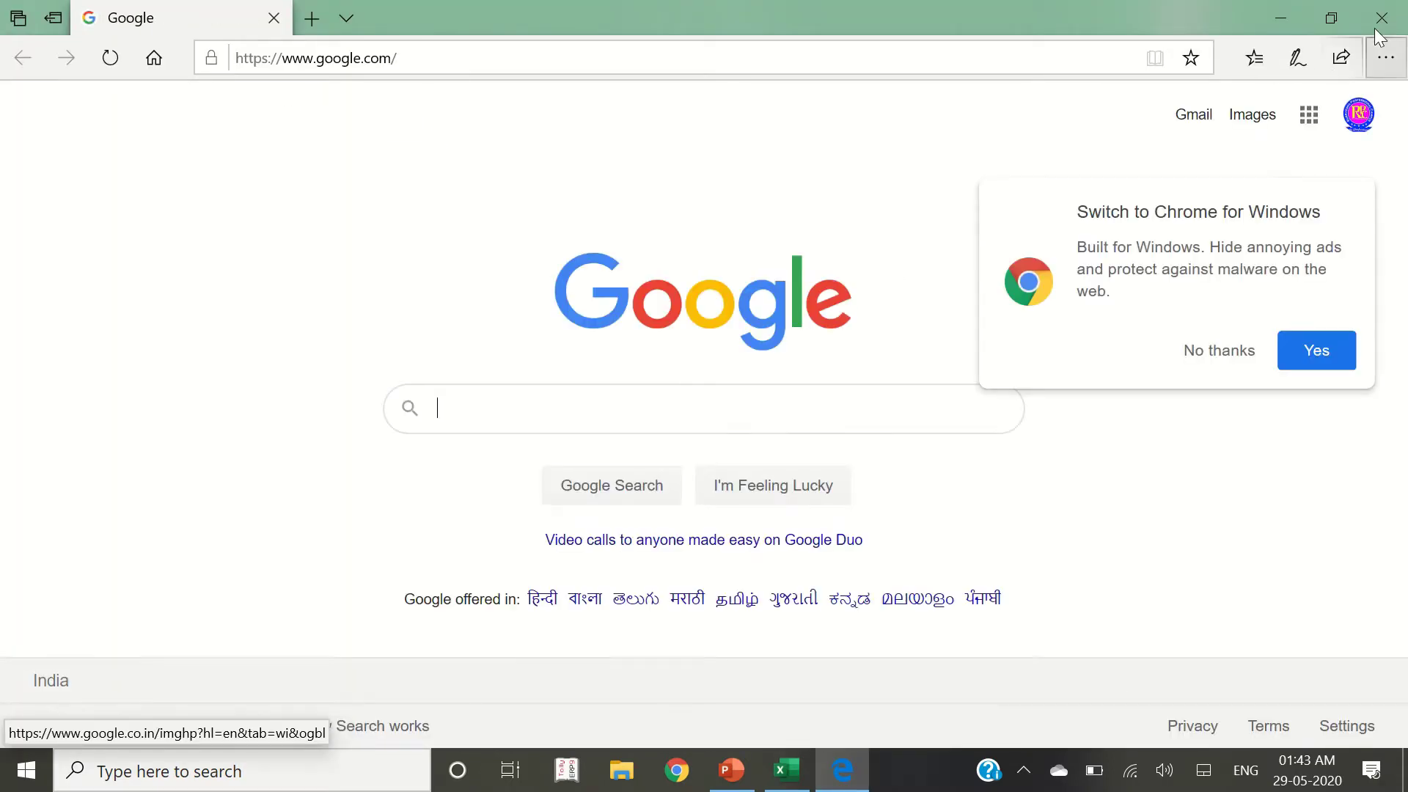
key(alt+F4)
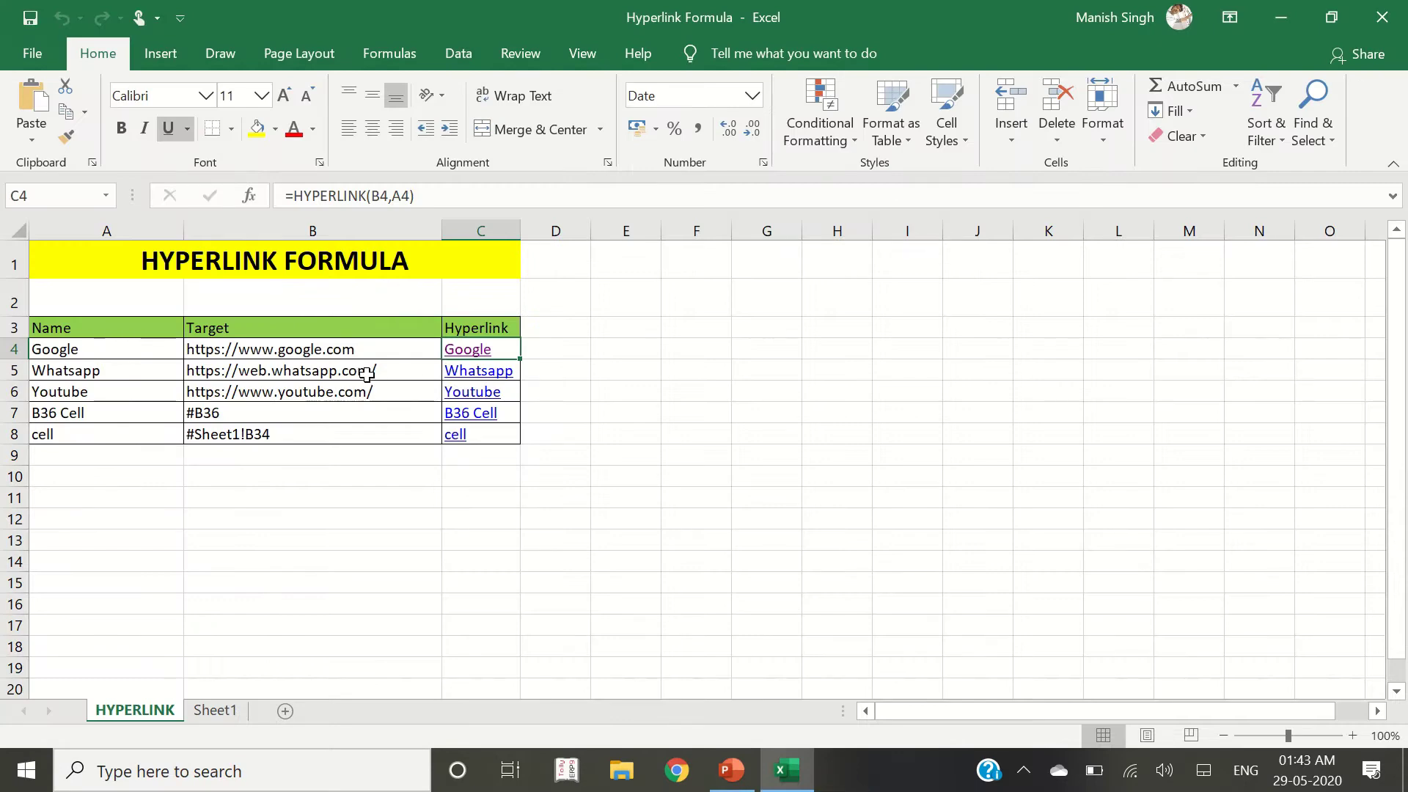
click(490, 372)
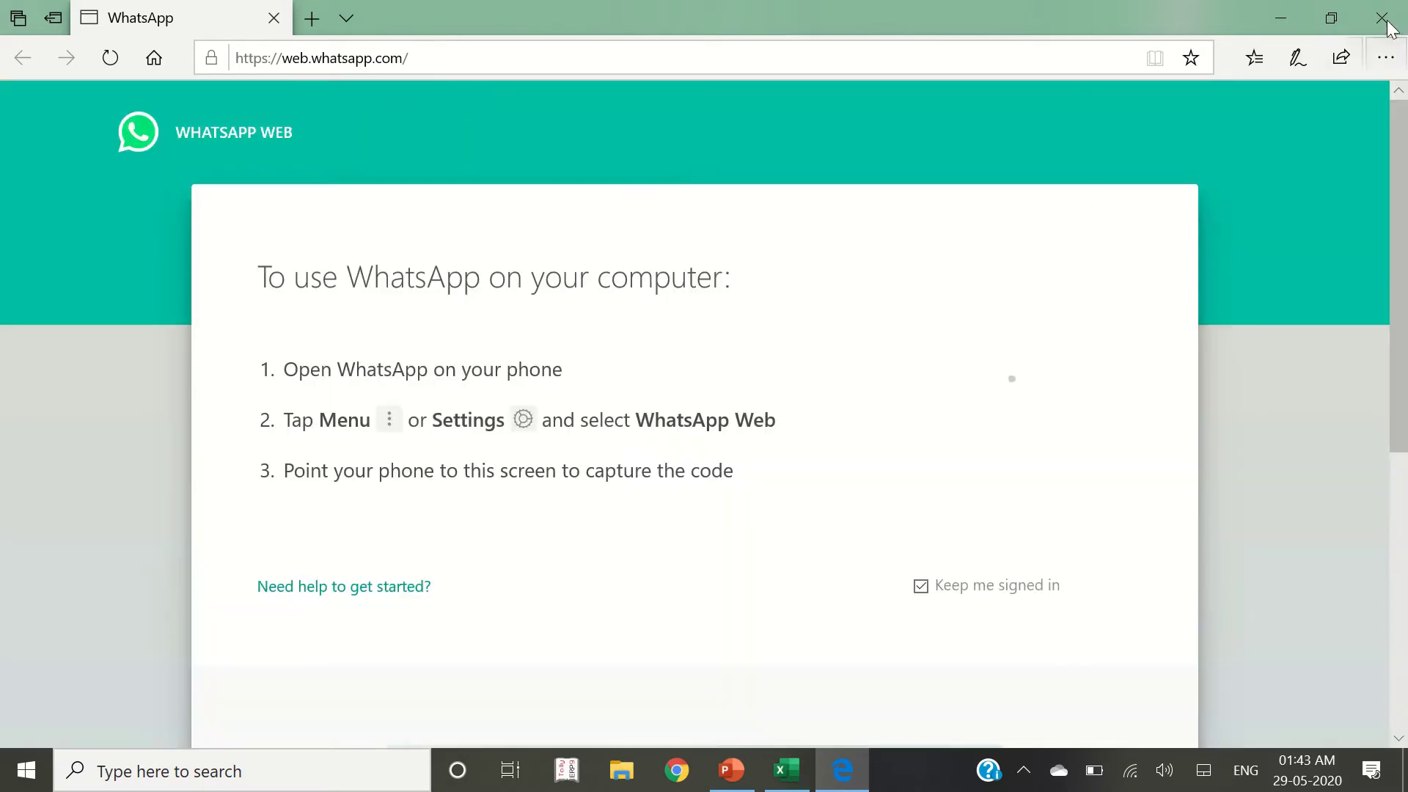
click(1388, 24)
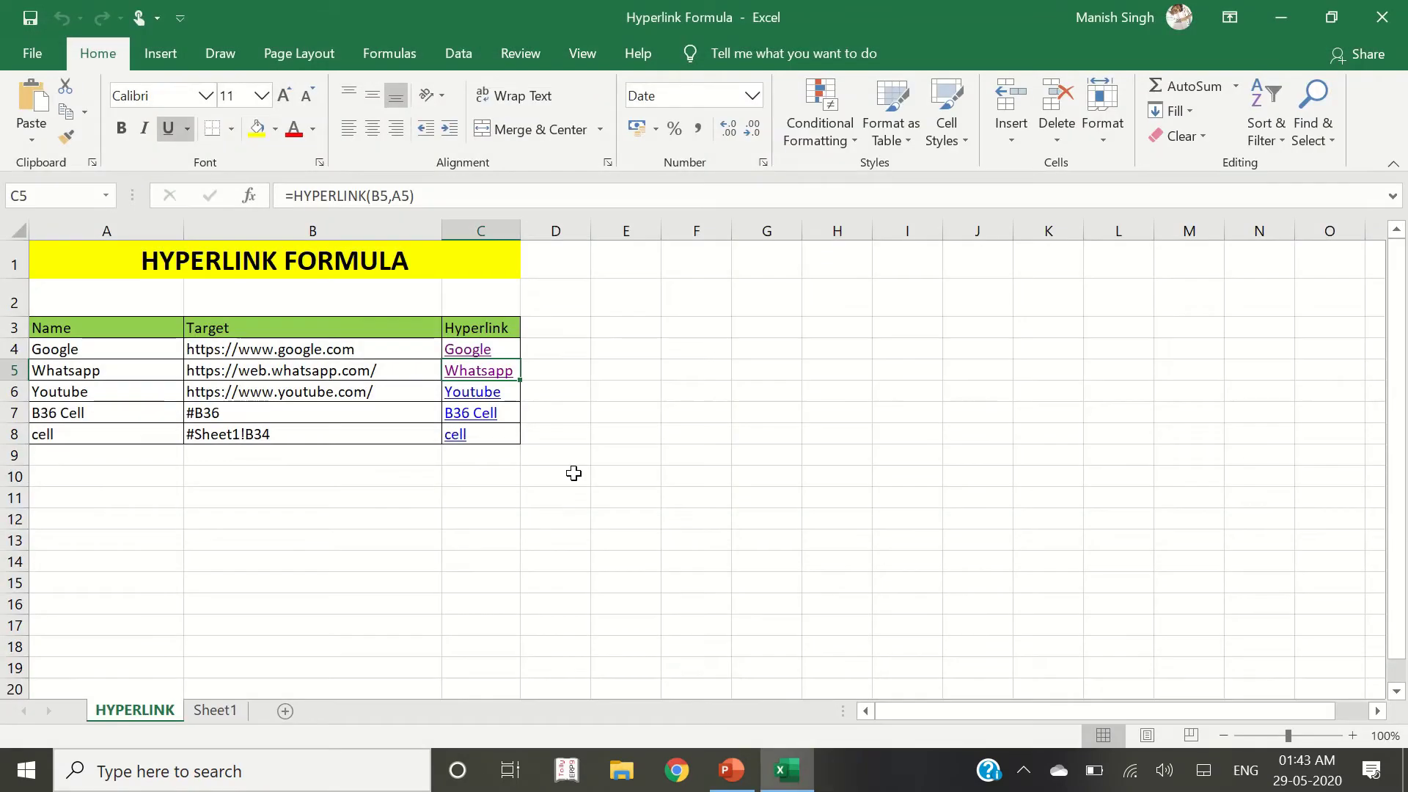
- Inspect the targets #B36 and #Sheet1!B34 in B7:B8 and the HYPERLINK formulas in C4:C5
click(645, 453)
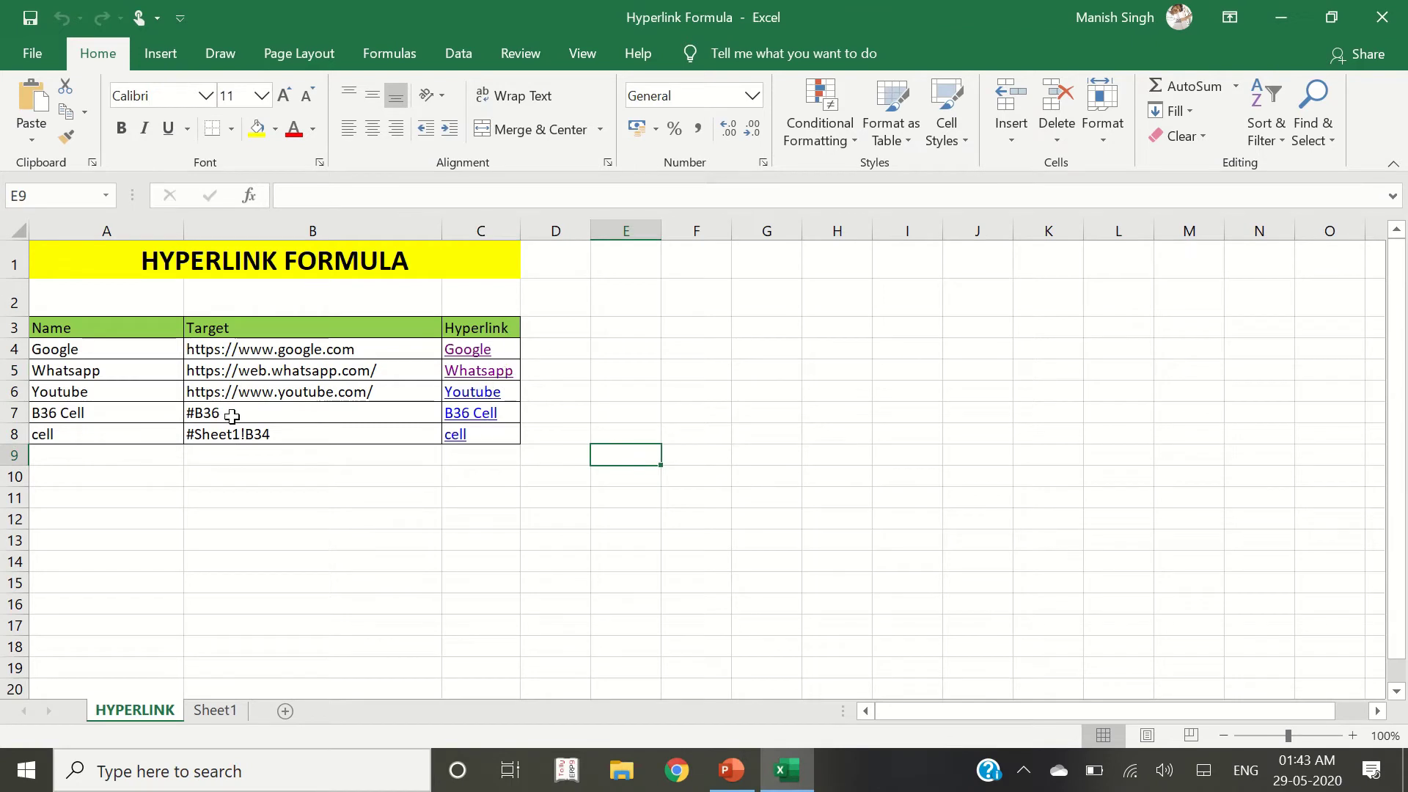
click(202, 412)
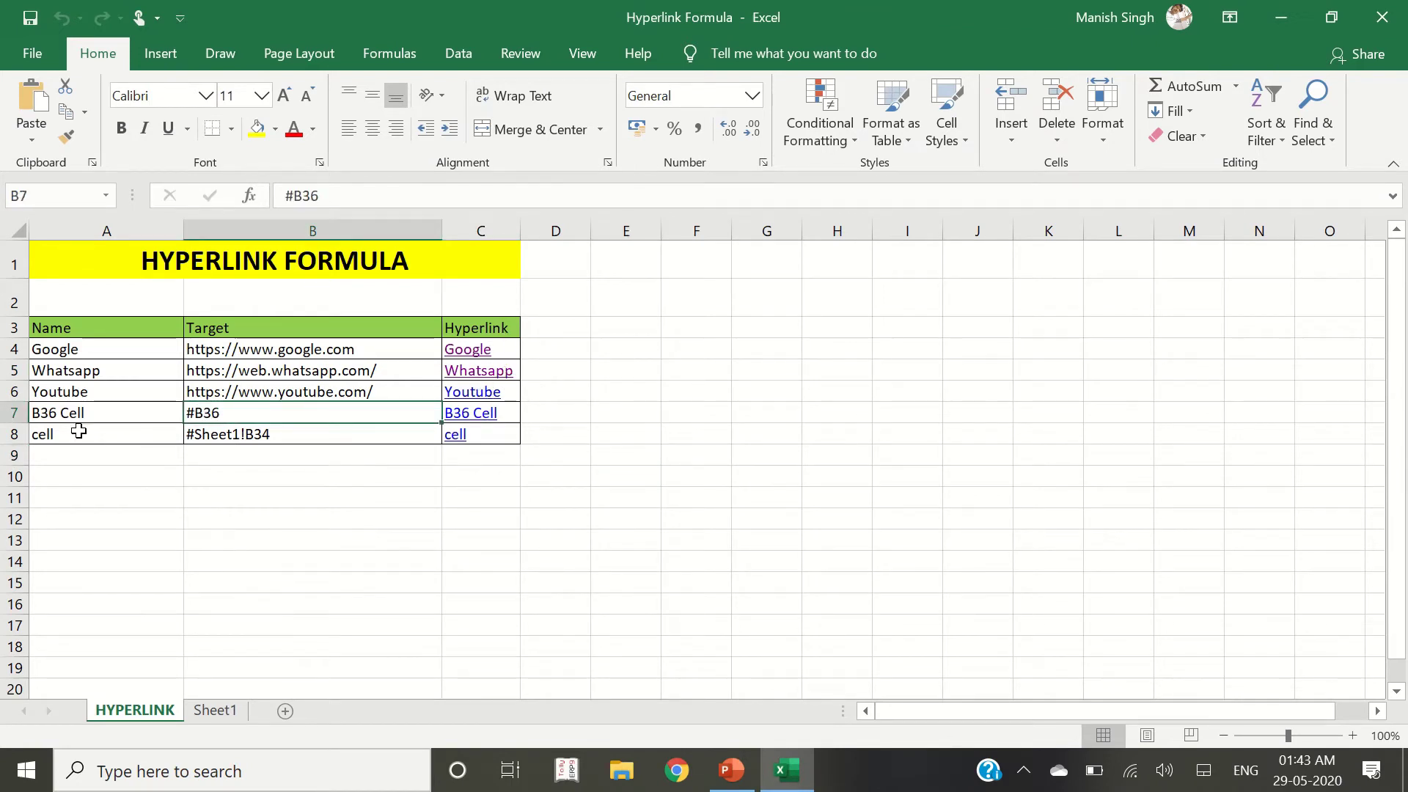
click(187, 438)
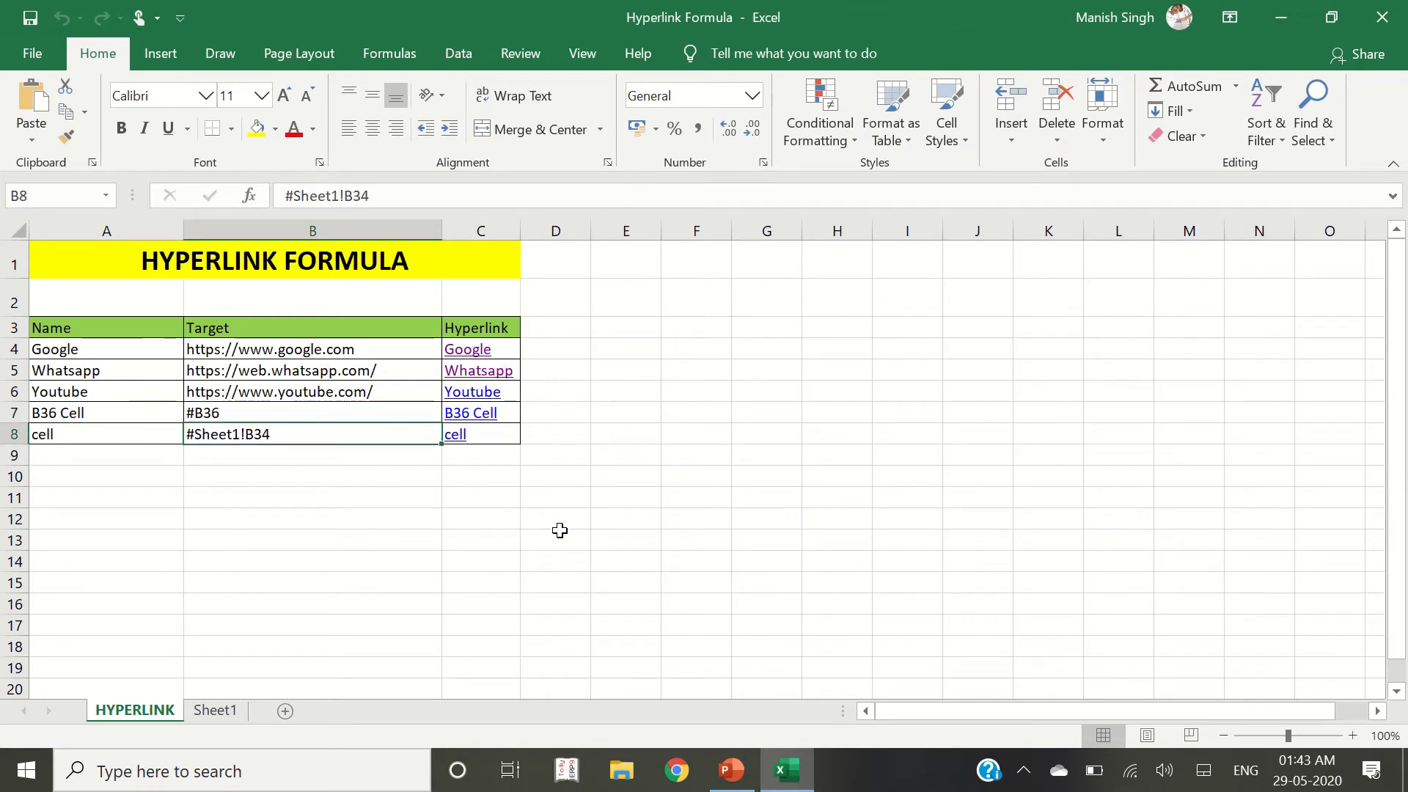
key(Up)
key(Up)
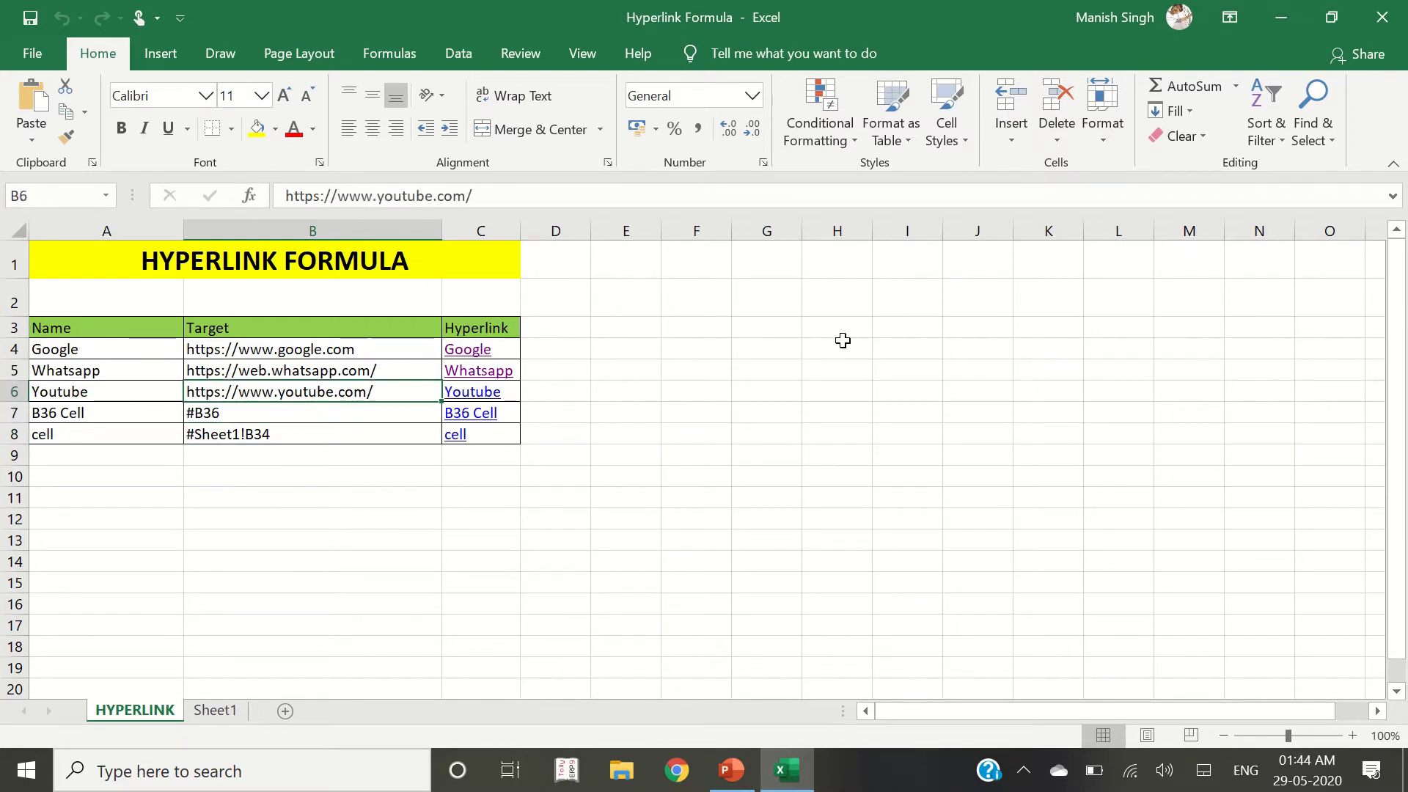
key(Up)
key(Up)
key(Right)
key(Down)
key(Down)
key(Down)
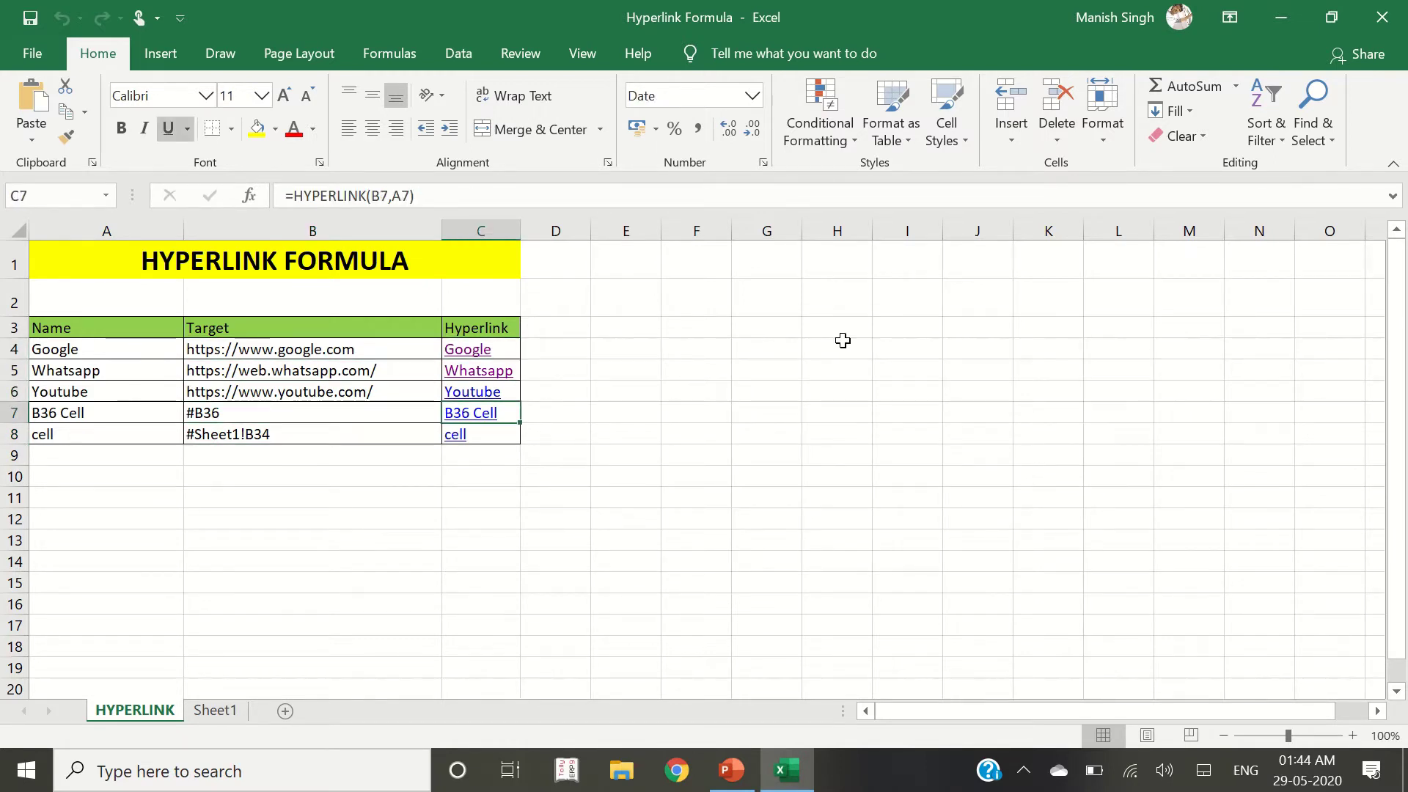
click(986, 556)
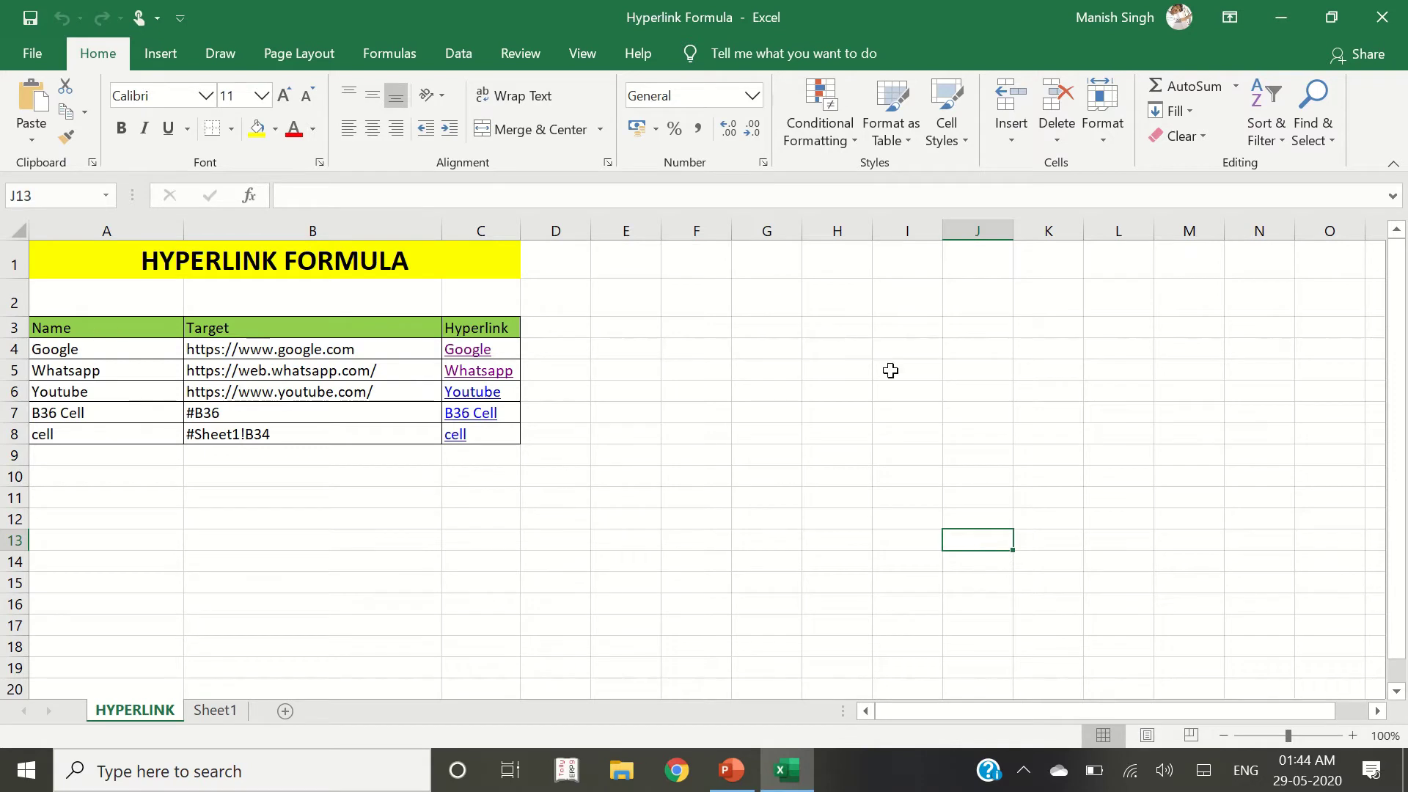
- Rename A7 from 'B36 Cell' to 'I10 Cell'
click(1113, 478)
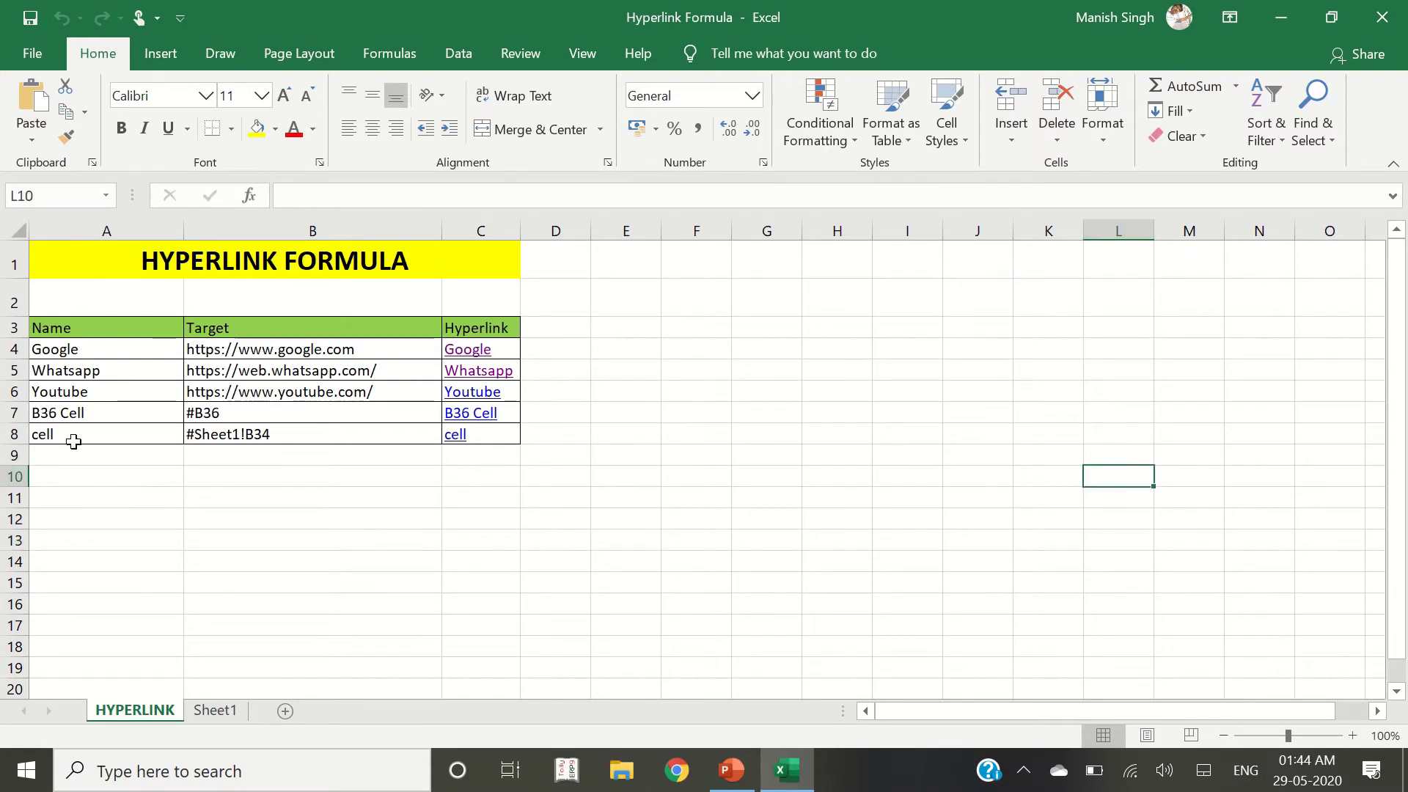
click(59, 413)
key(F2)
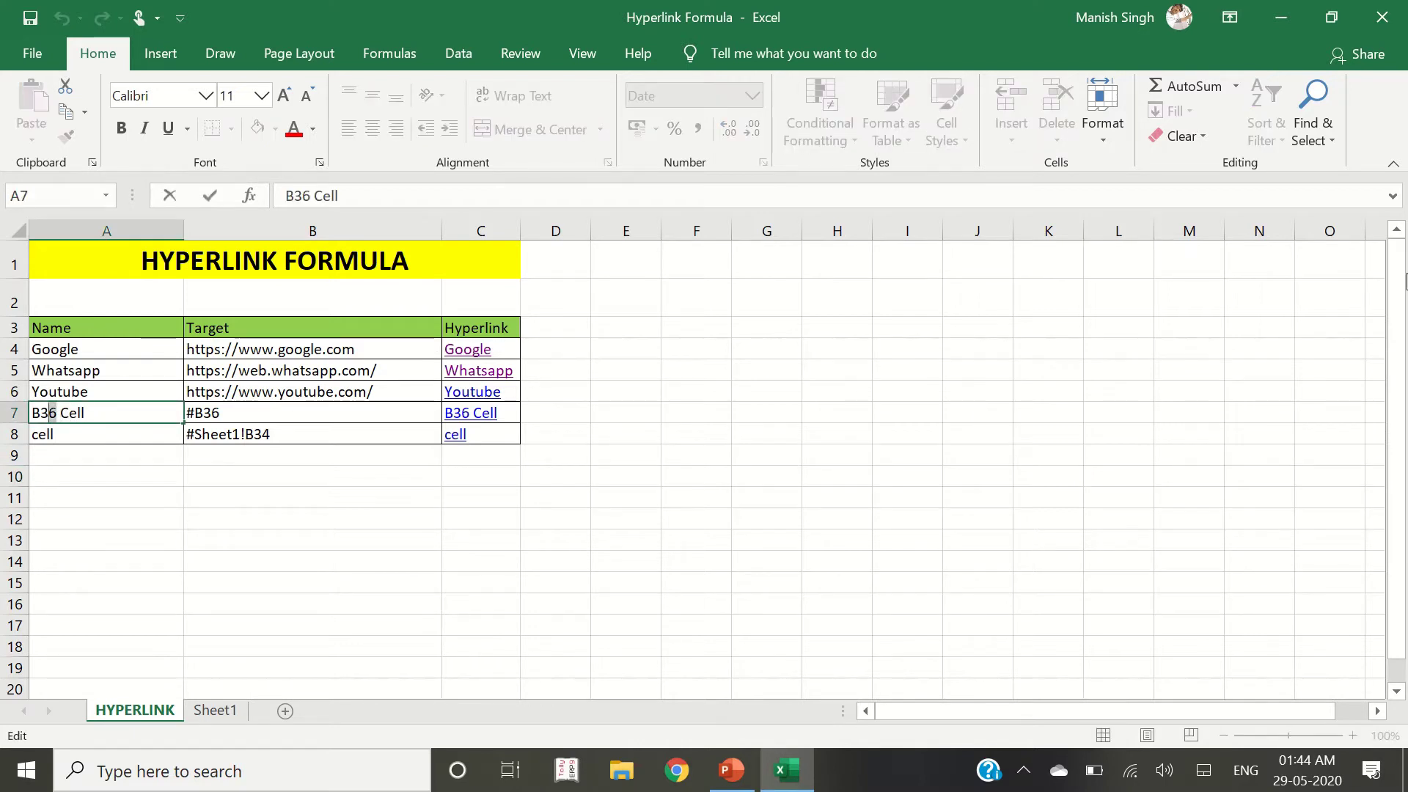
key(BackSpace)
key(BackSpace)
key(BackSpace)
text(I1)
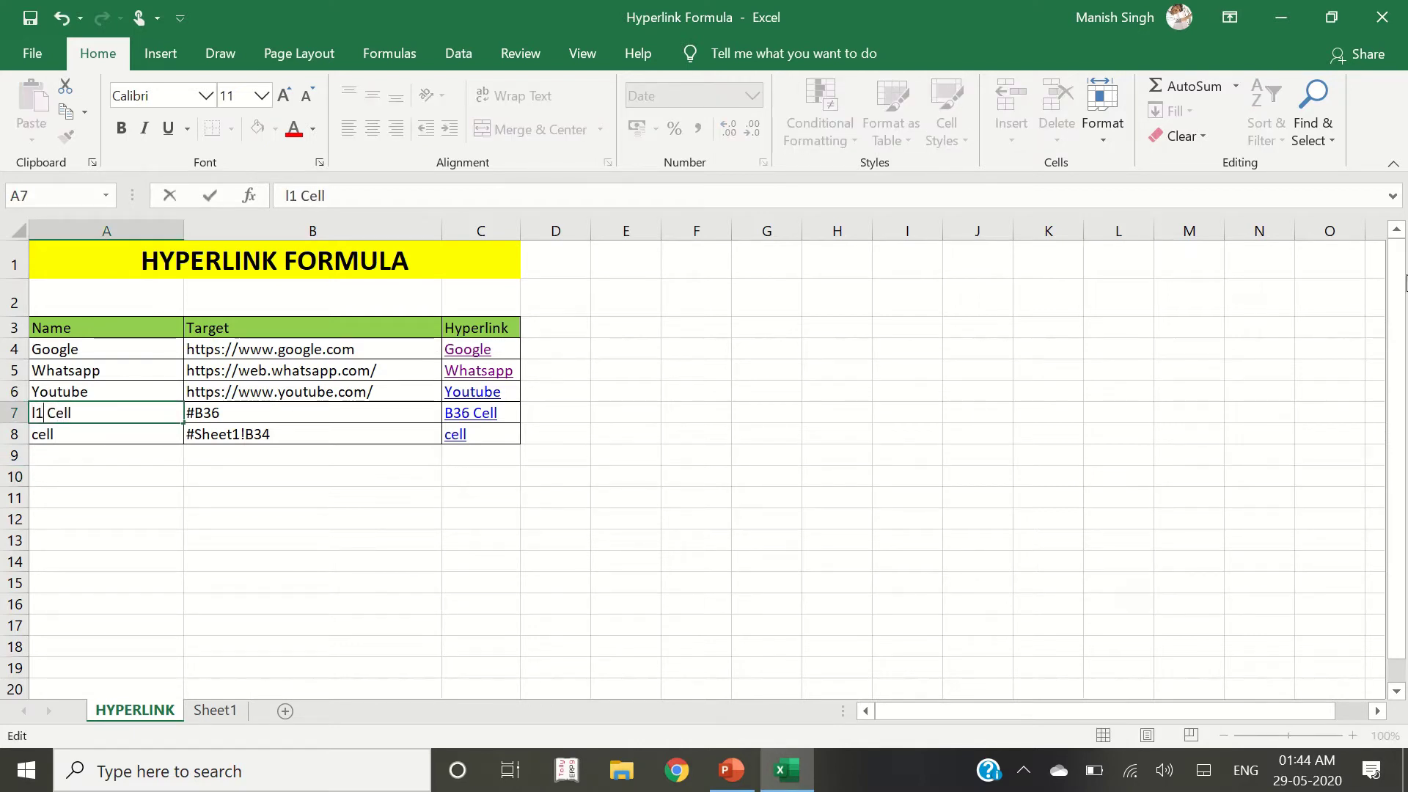
text(0)
key(Return)
- Change the B7 target from #B36 to #L10
key(Up)
key(Right)
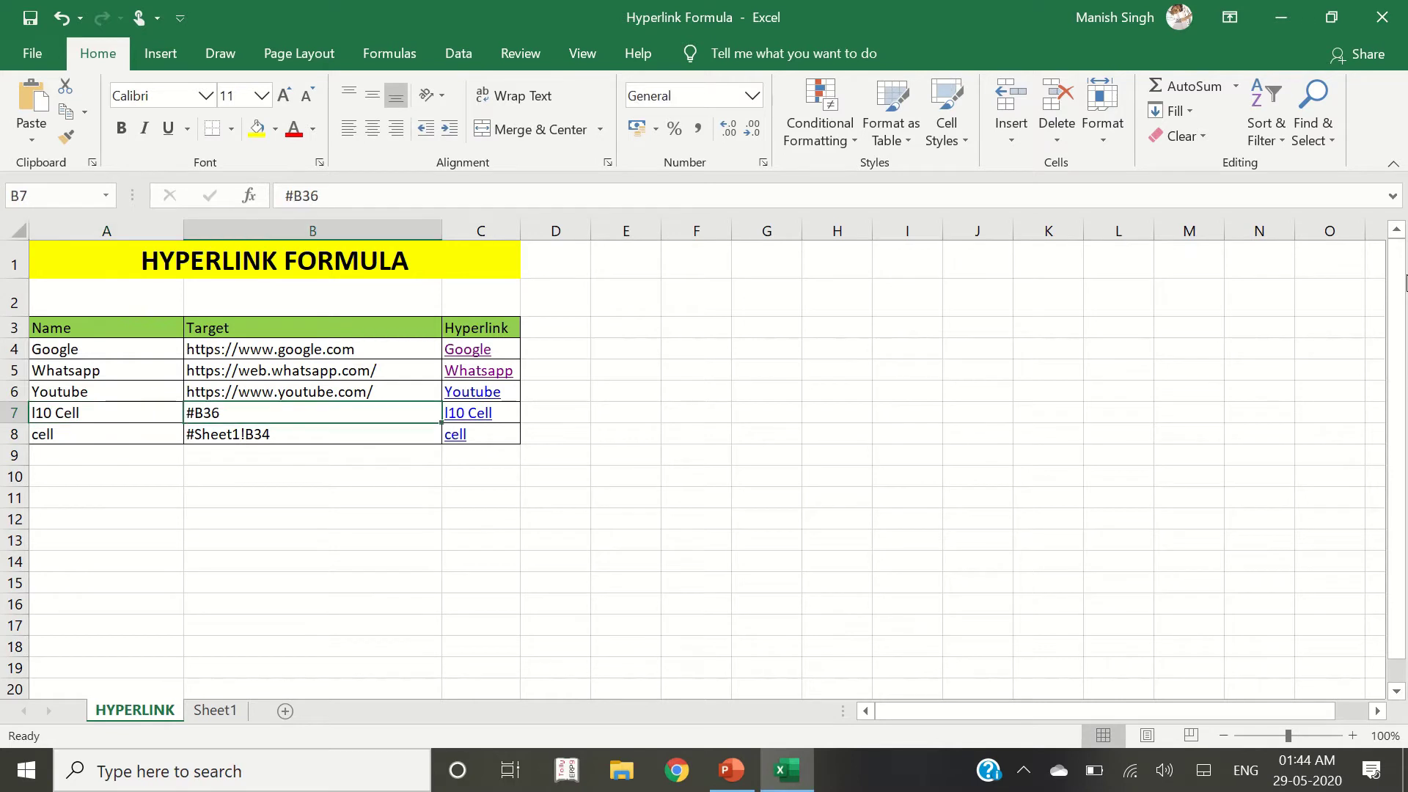
key(F2)
key(BackSpace)
key(BackSpace)
key(BackSpace)
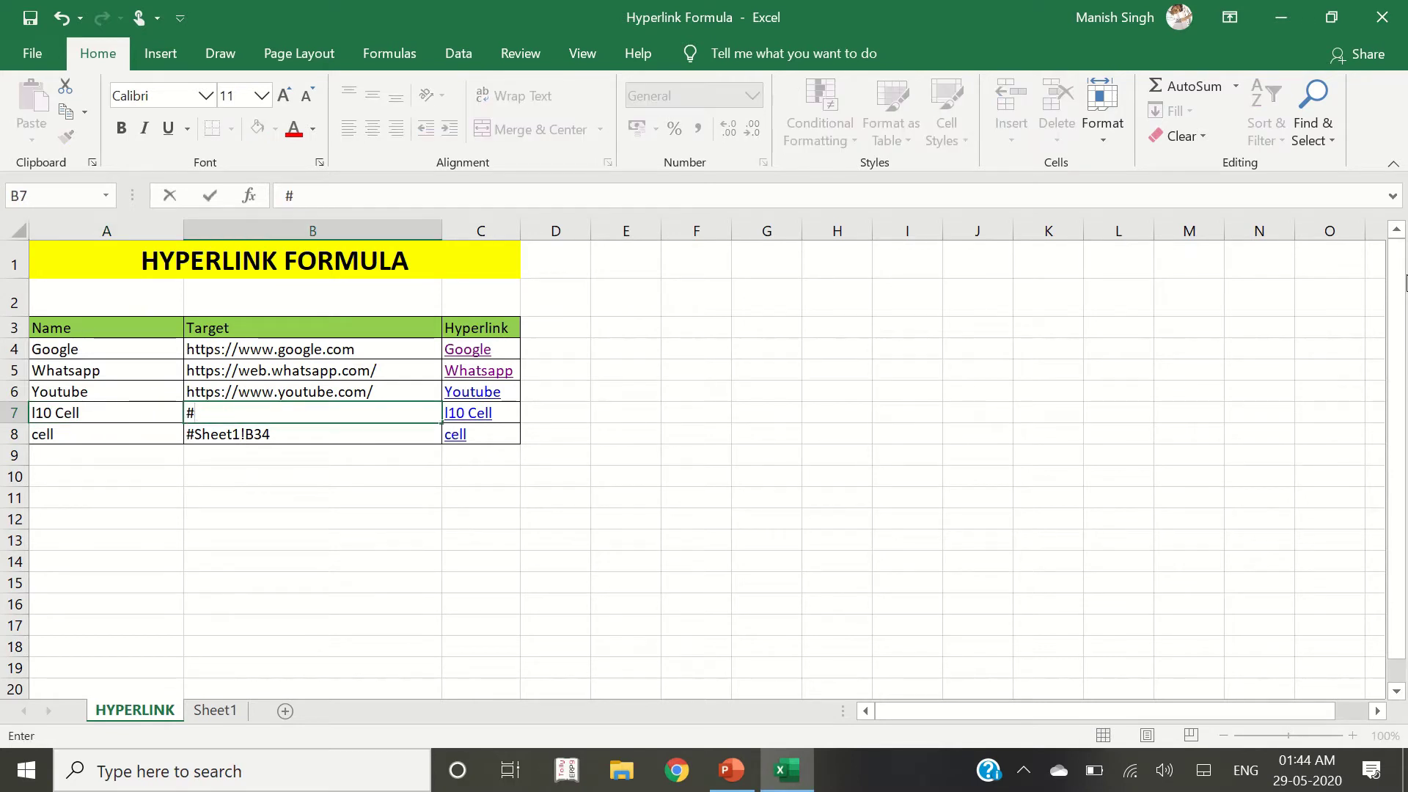
text(I10)
key(BackSpace)
key(BackSpace)
key(BackSpace)
text(L10)
key(Return)
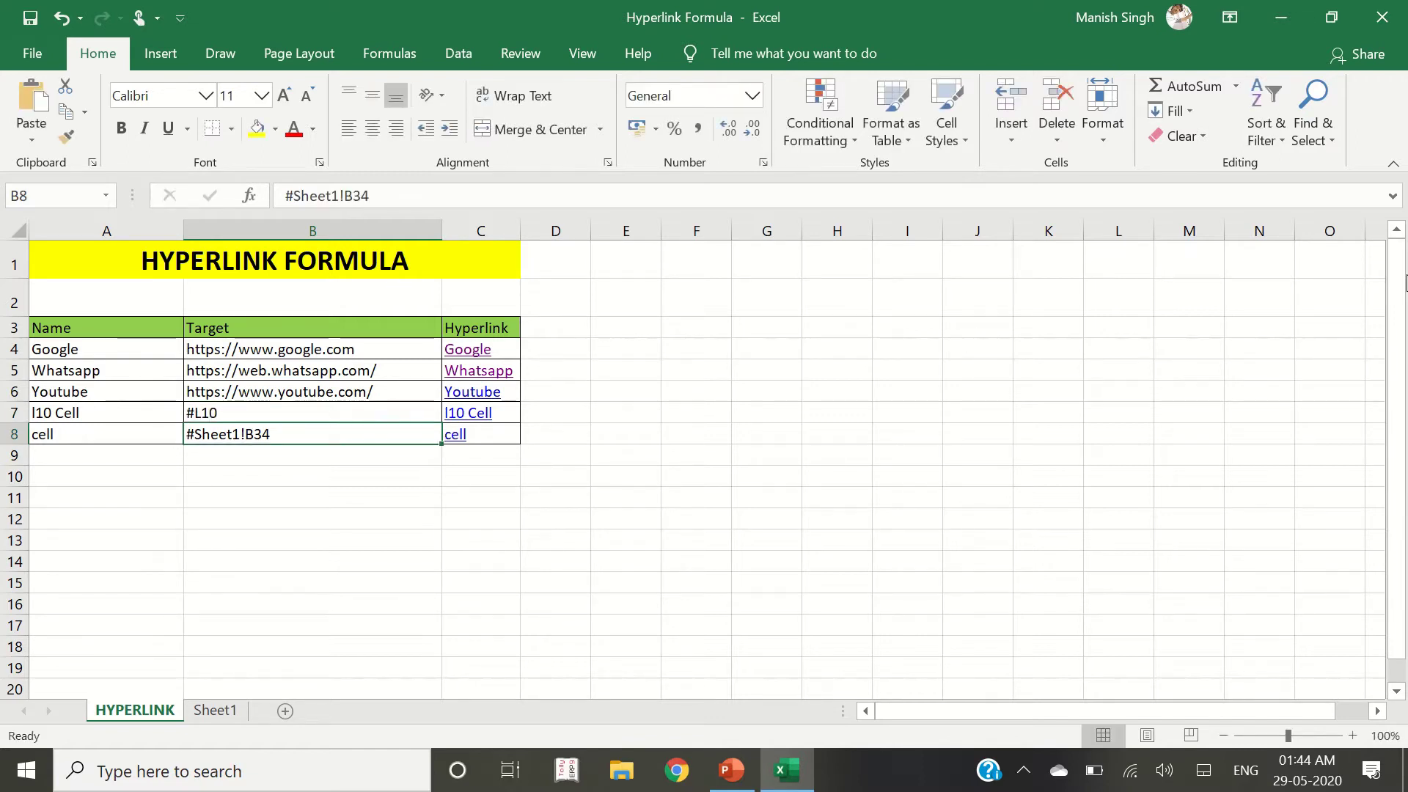
- Delete the hyperlink formulas in C4:C8
key(Up)
key(Right)
key(Up)
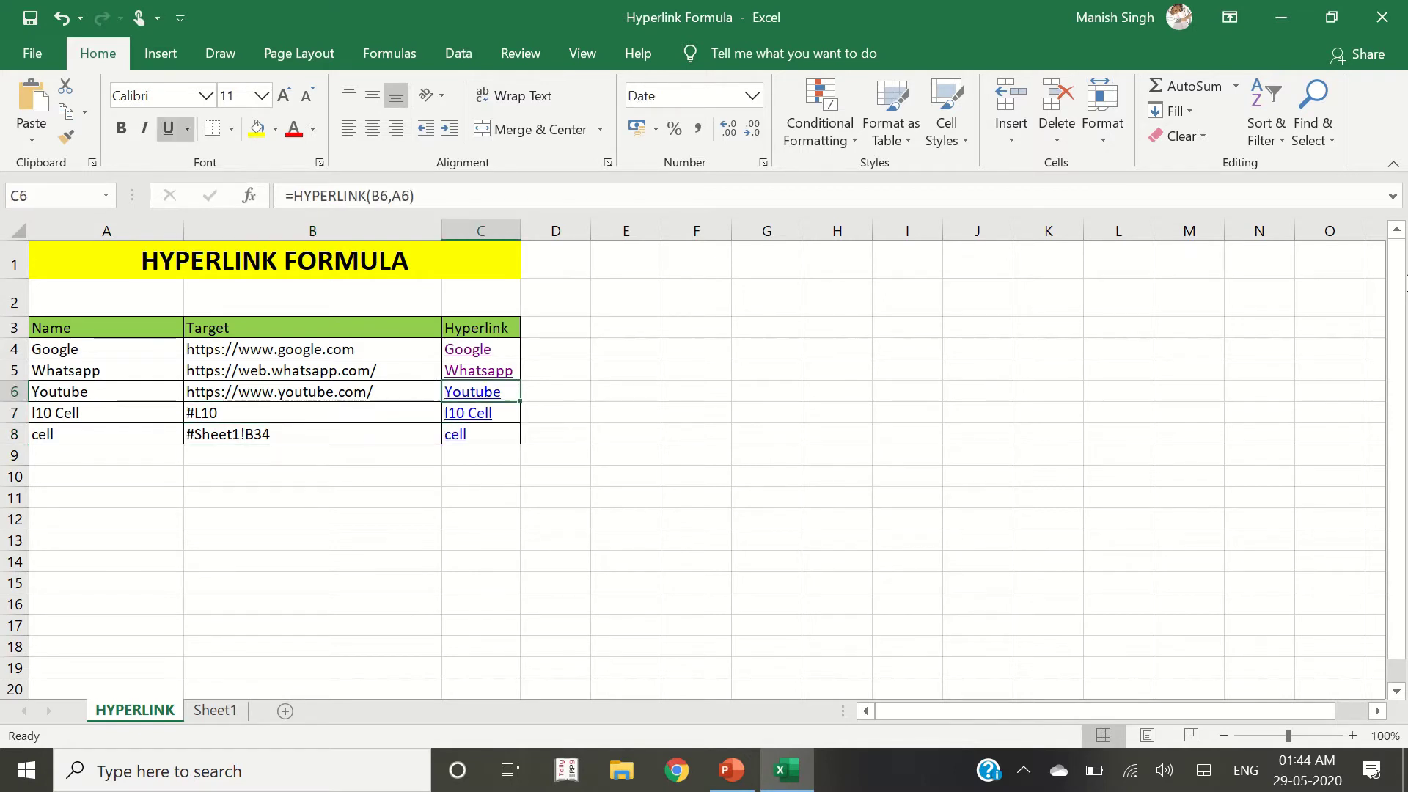
key(Up)
key(Up)
key(shift+Down)
key(shift+Down)
key(shift+Down)
key(Delete)
- Check the B34 target area on Sheet1, then return to the HYPERLINK sheet
key(Down)
key(Down)
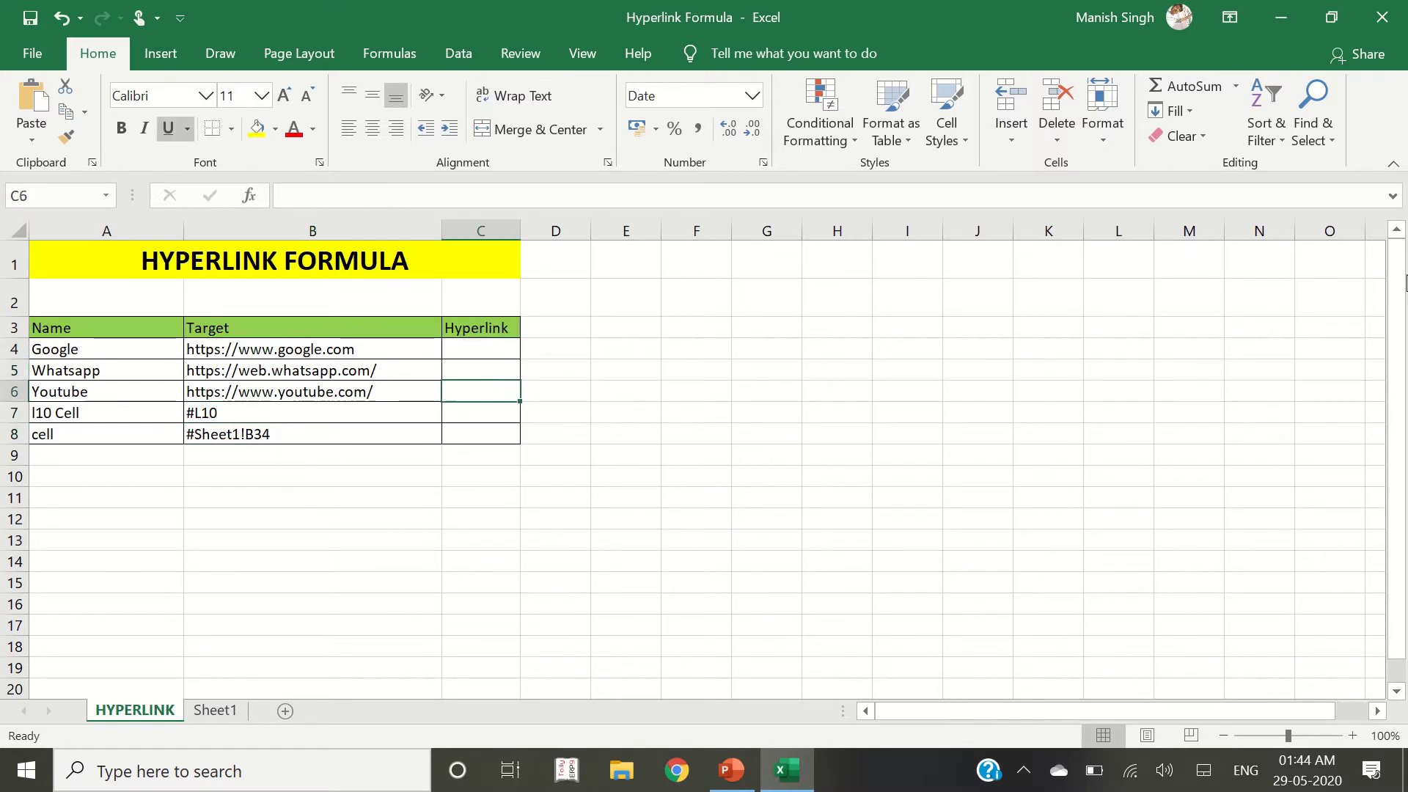
key(Down)
key(Down)
key(Left)
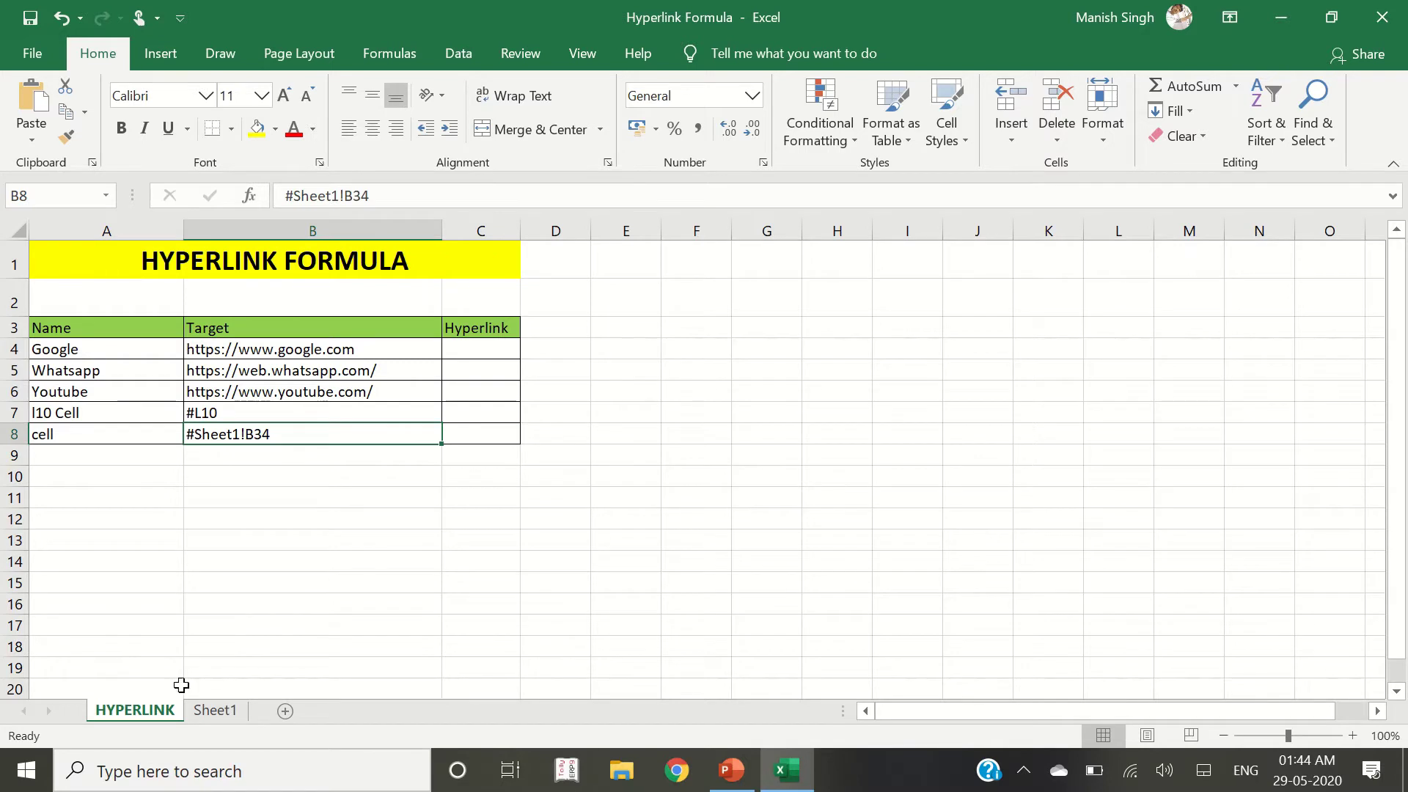
click(220, 711)
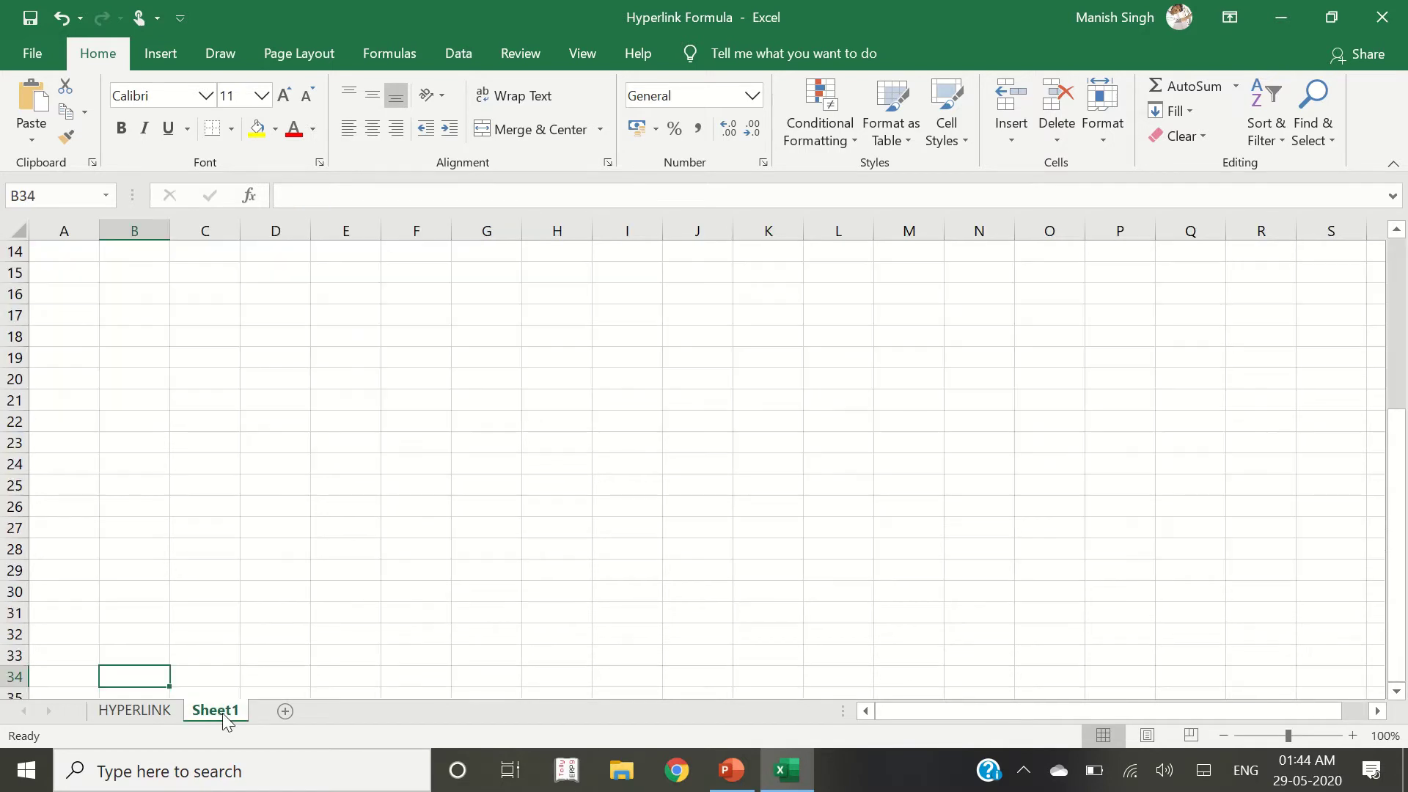
click(609, 556)
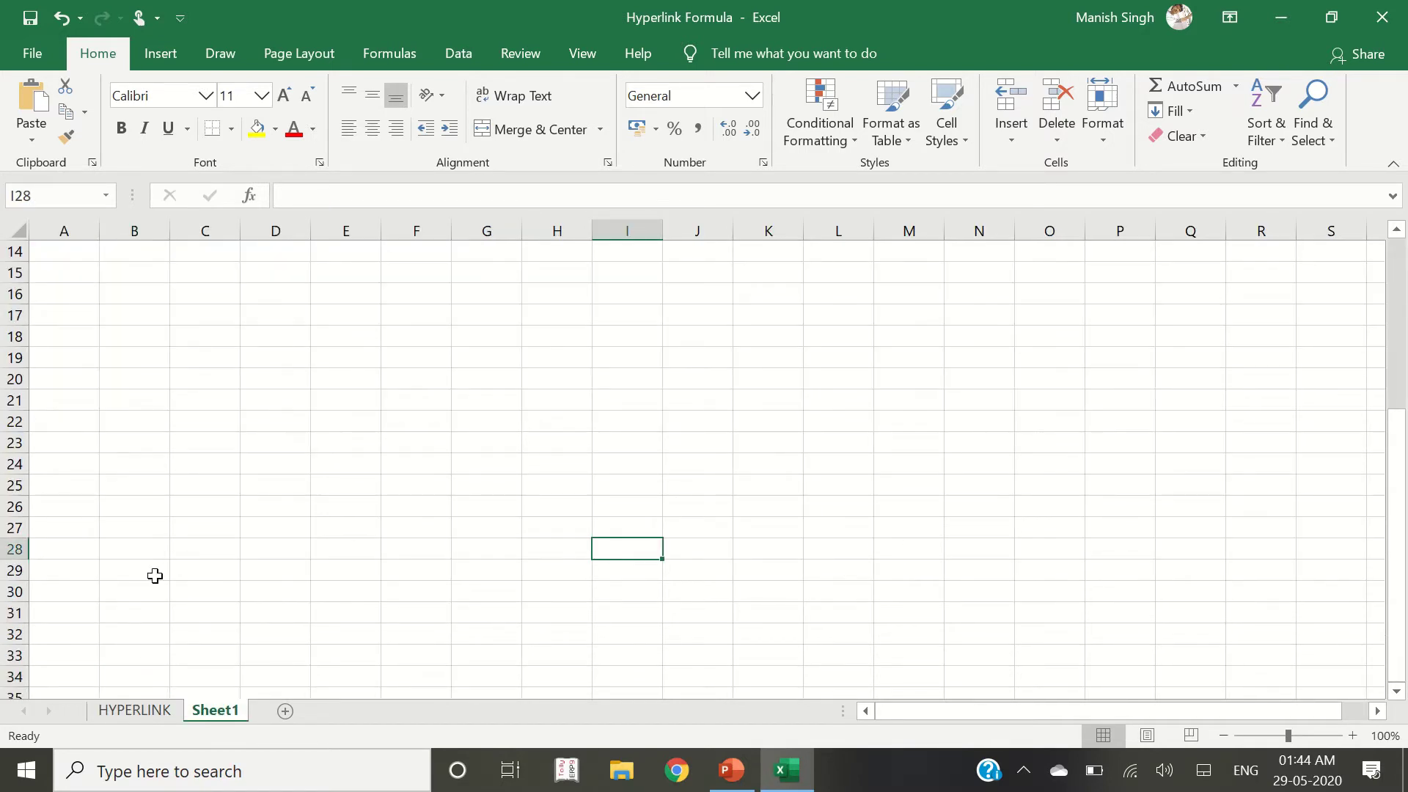
click(488, 565)
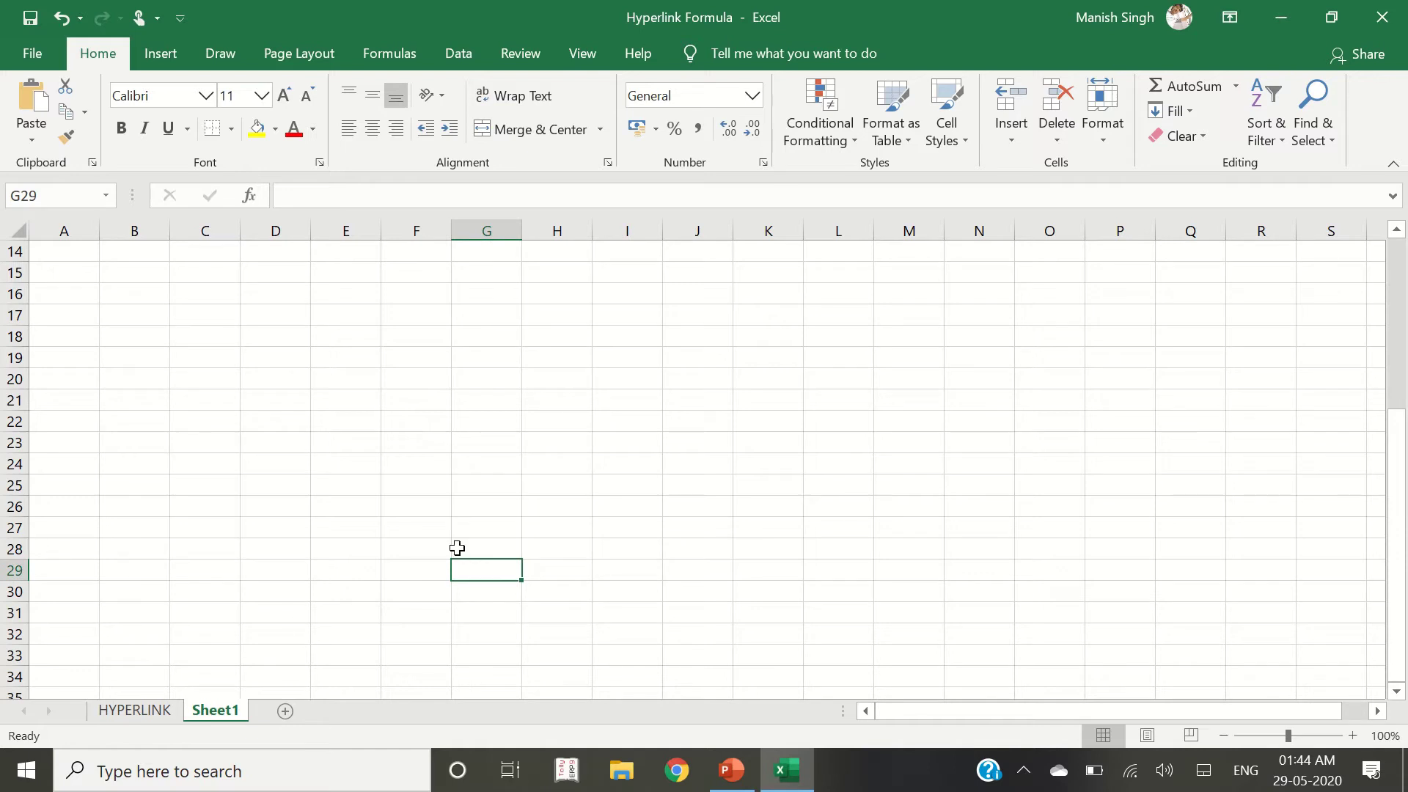
click(134, 710)
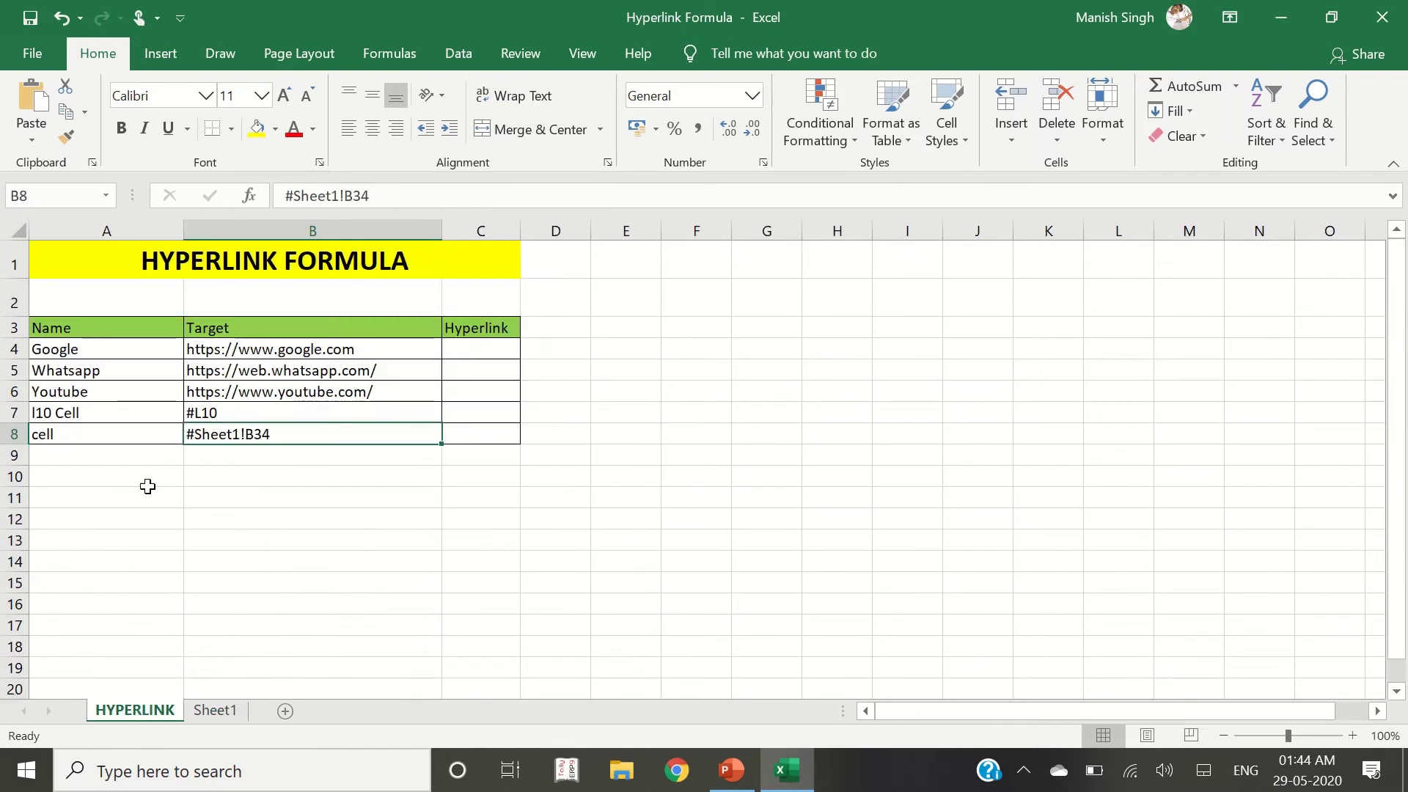
- Relabel A8 as 'cell G29 OF Sheet 1' with a capital G
double_click(69, 433)
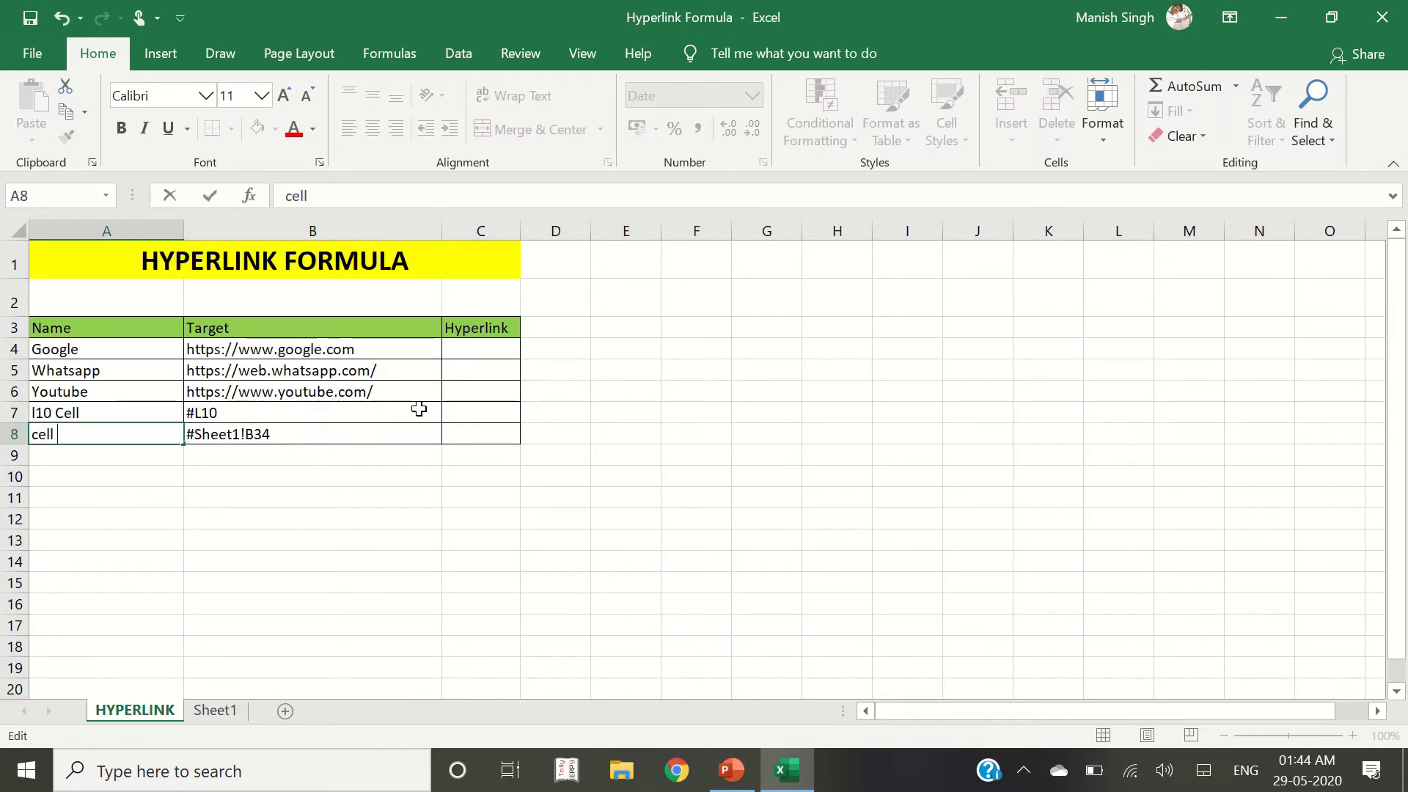
text(g29)
text( OF sHEET )
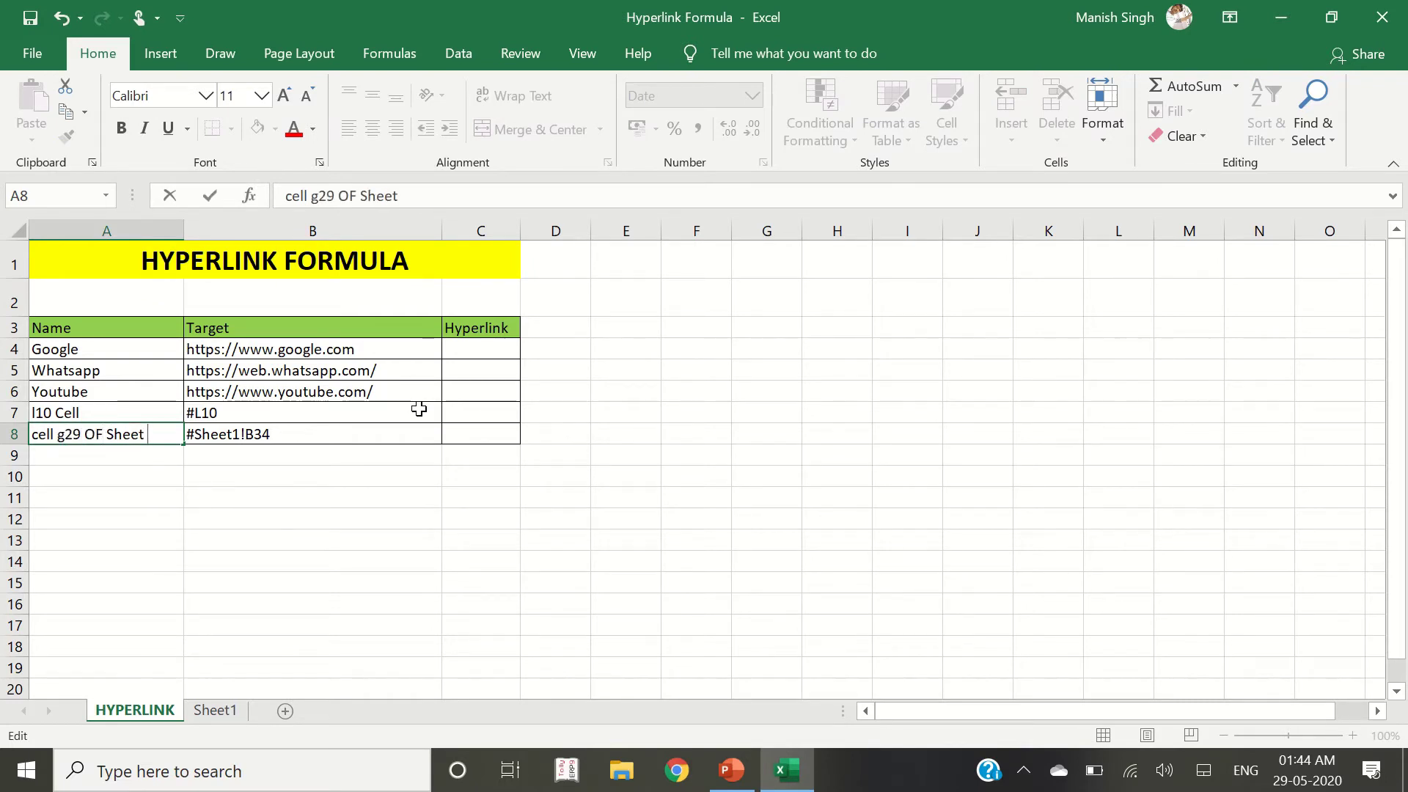
text(1)
key(Return)
key(Up)
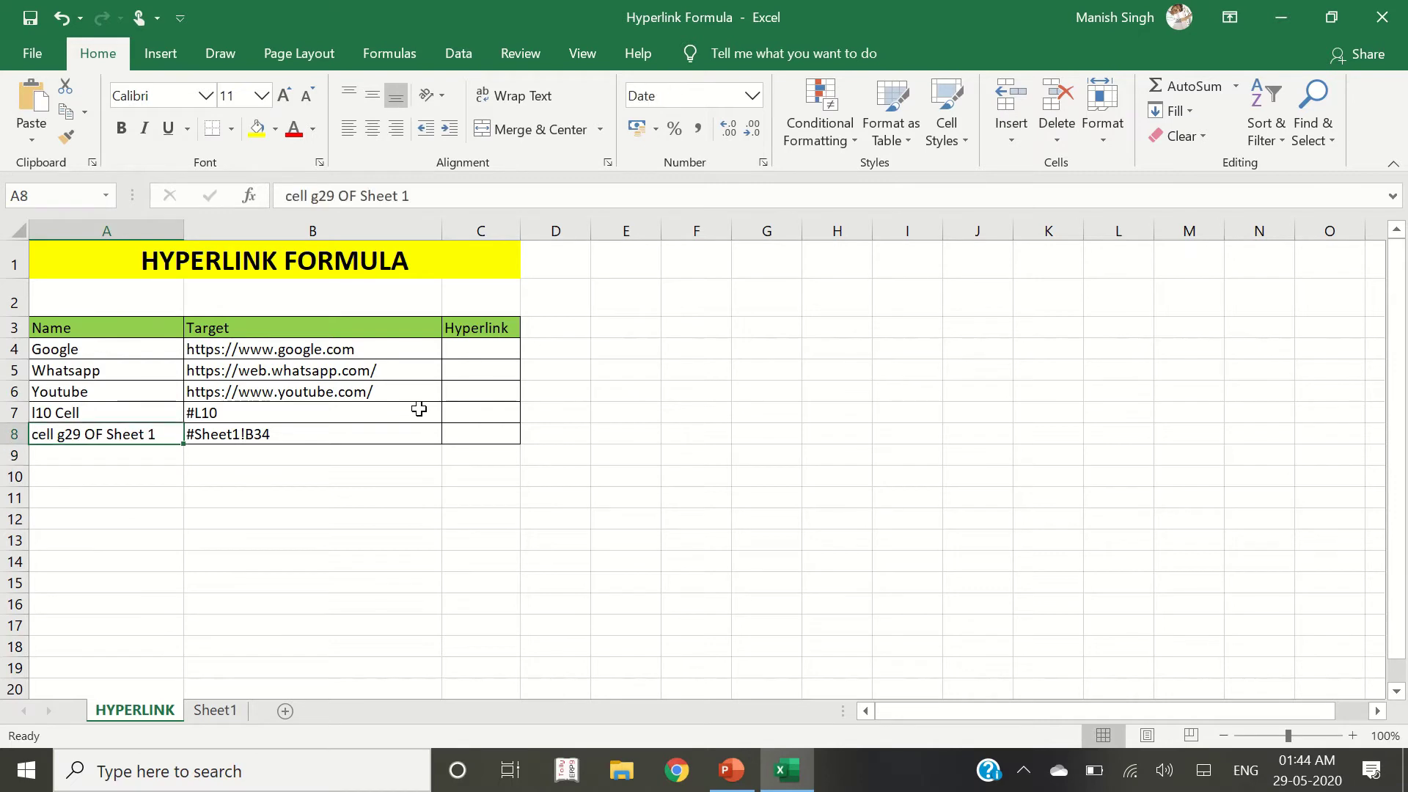
key(F2)
key(Left)
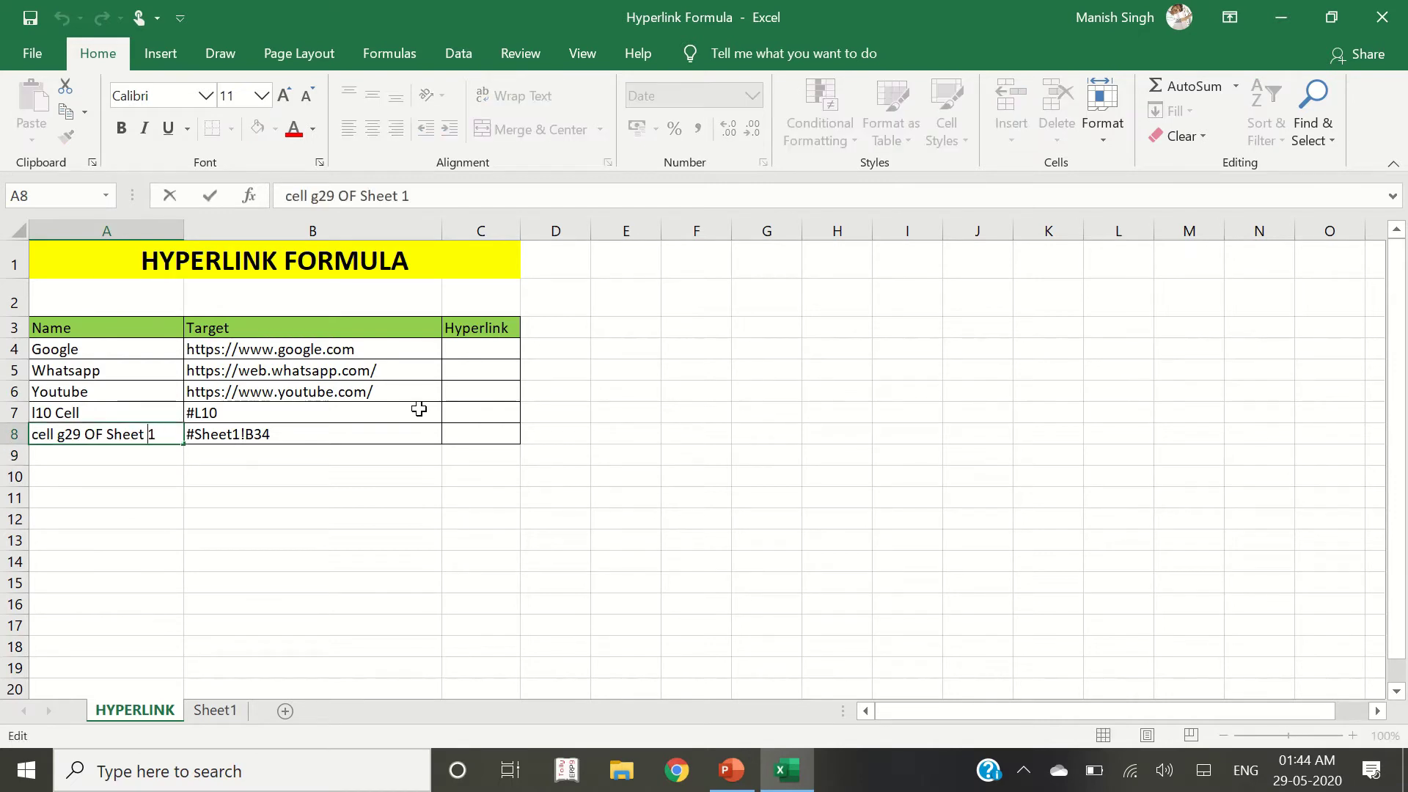
key(Left)
key(Left)
key(Delete)
text(G)
key(Return)
key(Up)
- Replace the B8 target #Sheet1!B34 with #Sheet1!G29
key(Right)
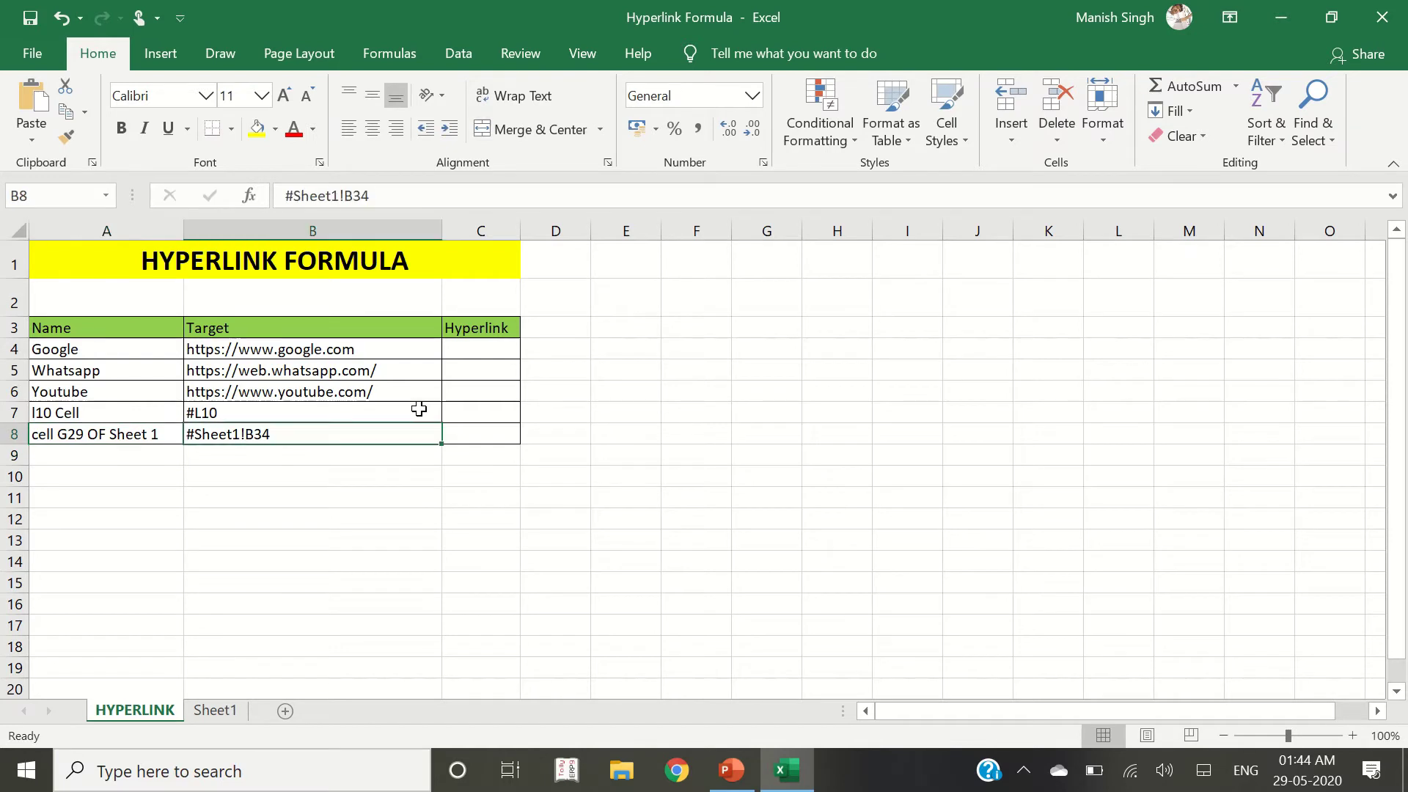
key(Delete)
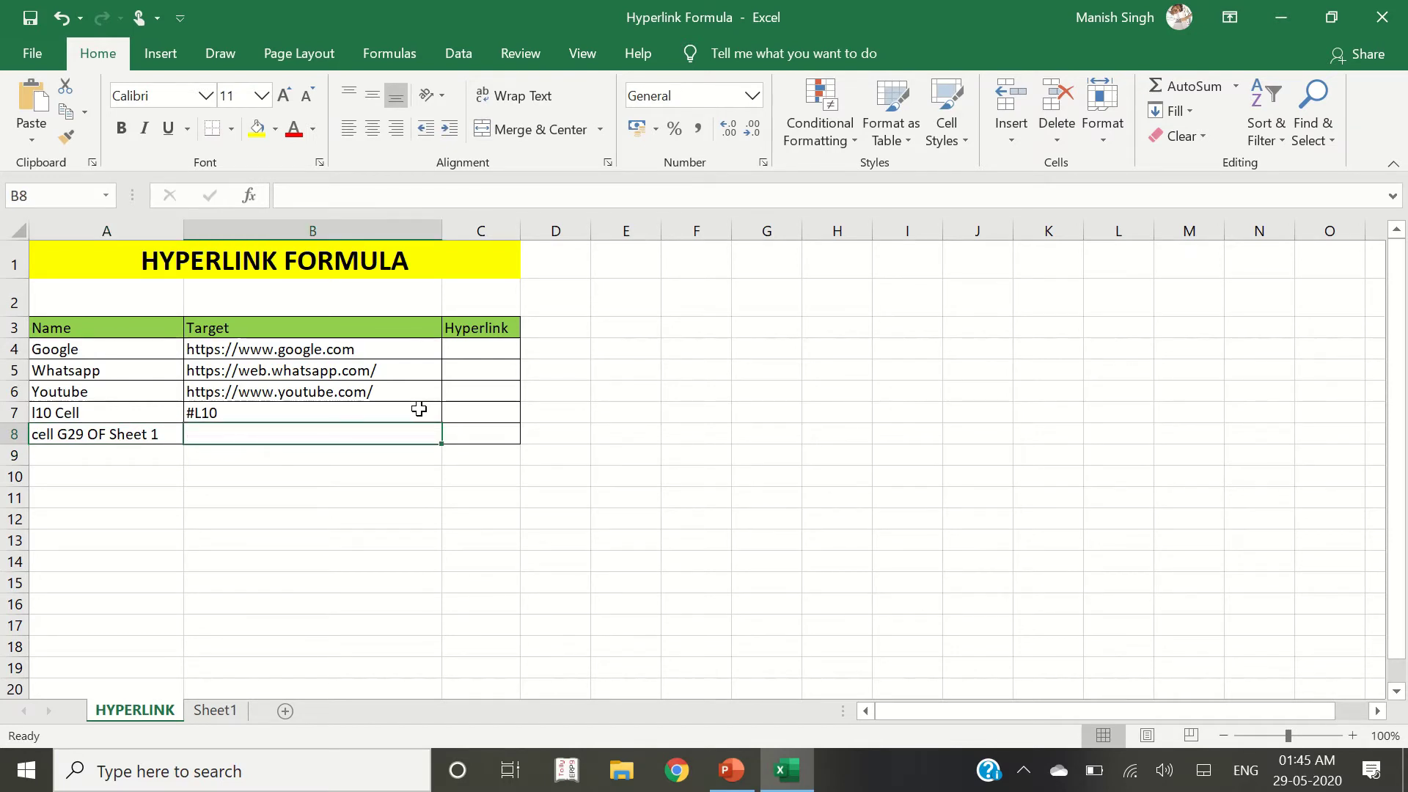
text(#Sheet)
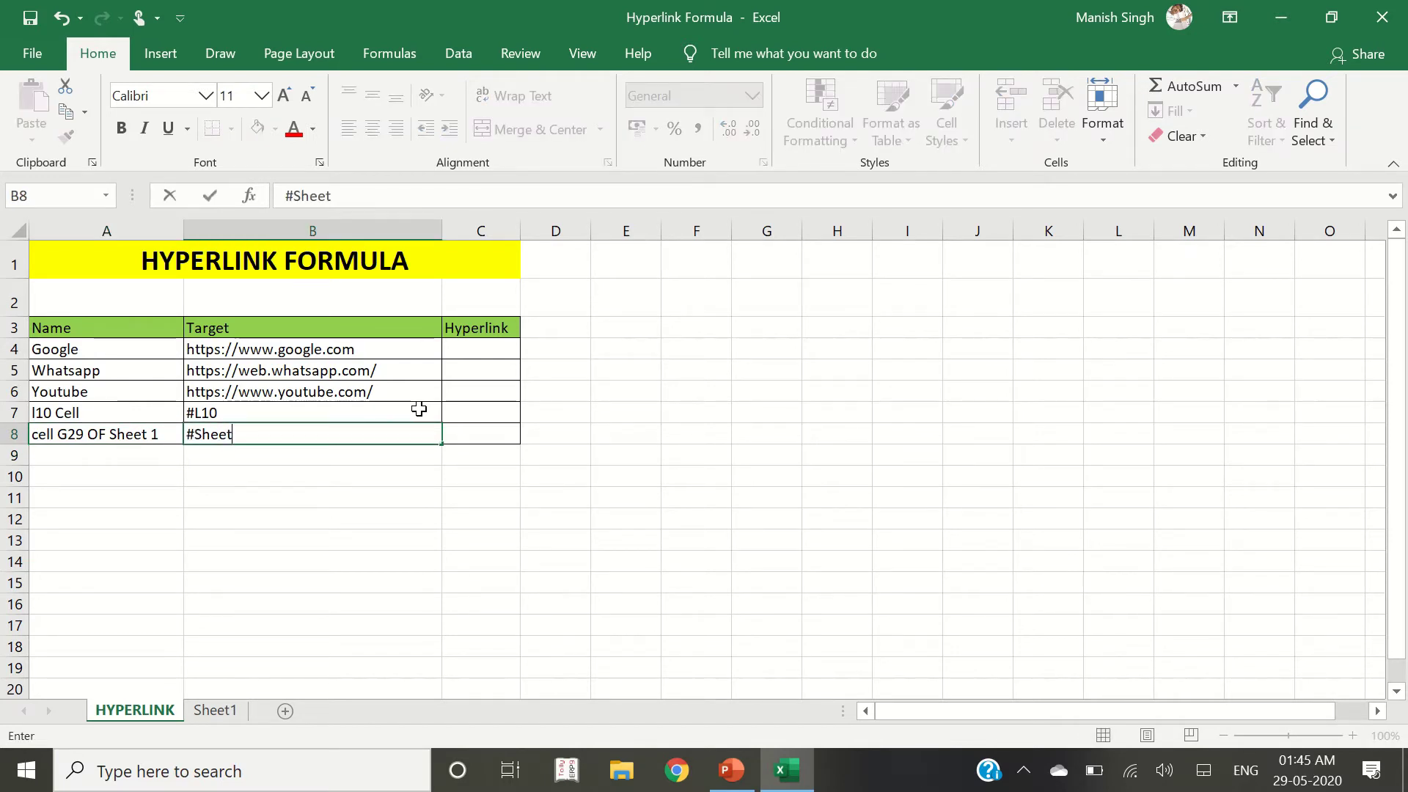
text(1)
text(g)
key(BackSpace)
text(G29)
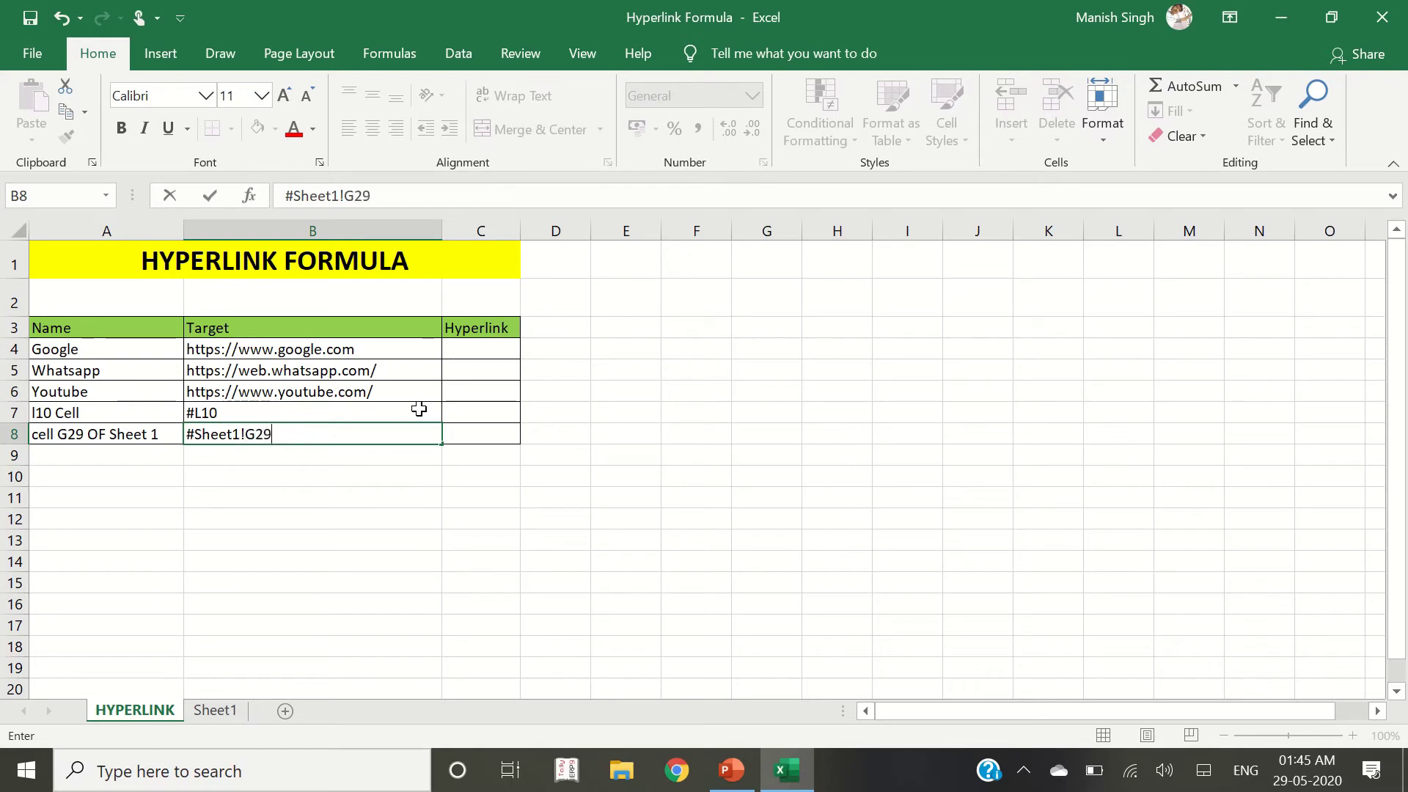
key(Return)
click(419, 409)
- Enter =HYPERLINK(B4,A4) in C4 to create the Google link
key(Up)
key(Up)
key(Up)
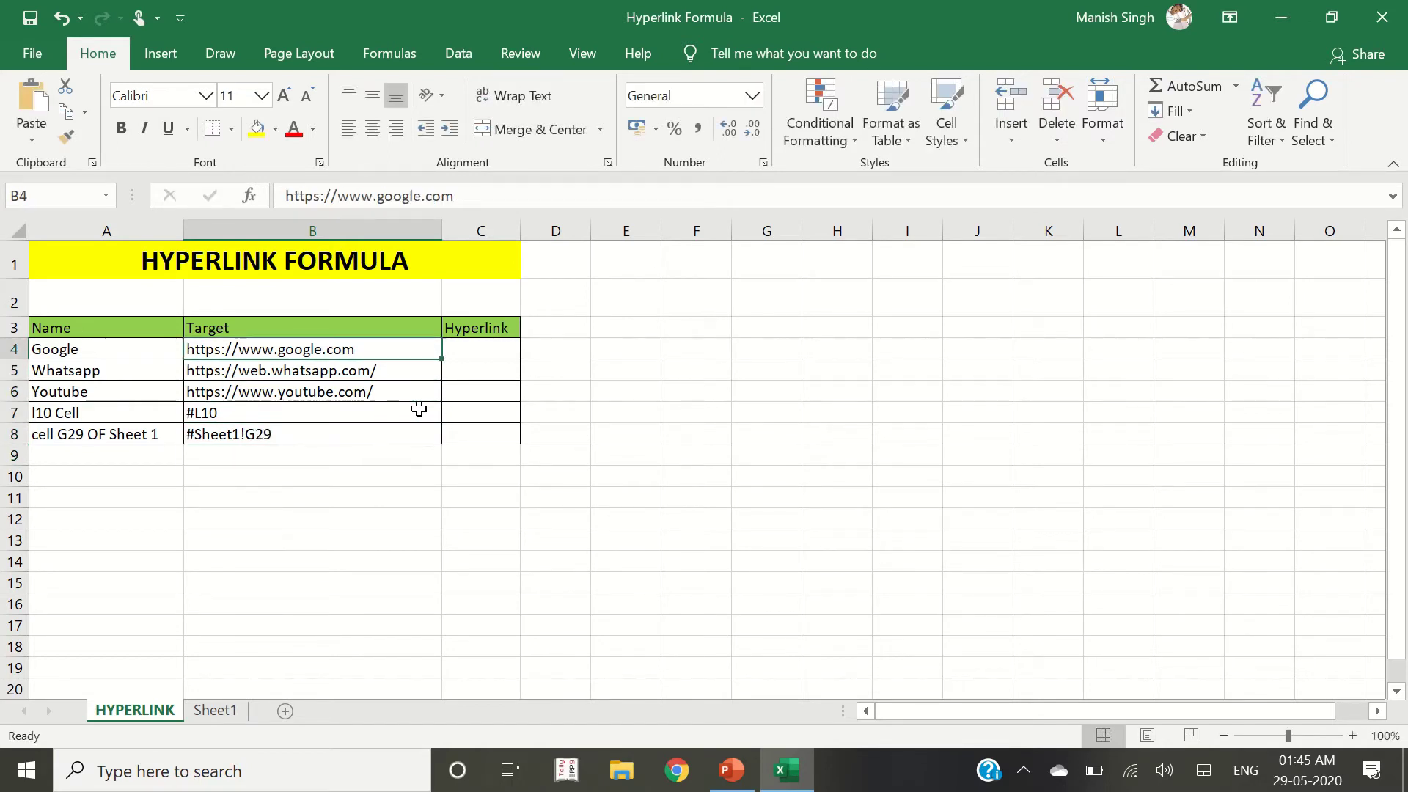
key(Right)
text(=)
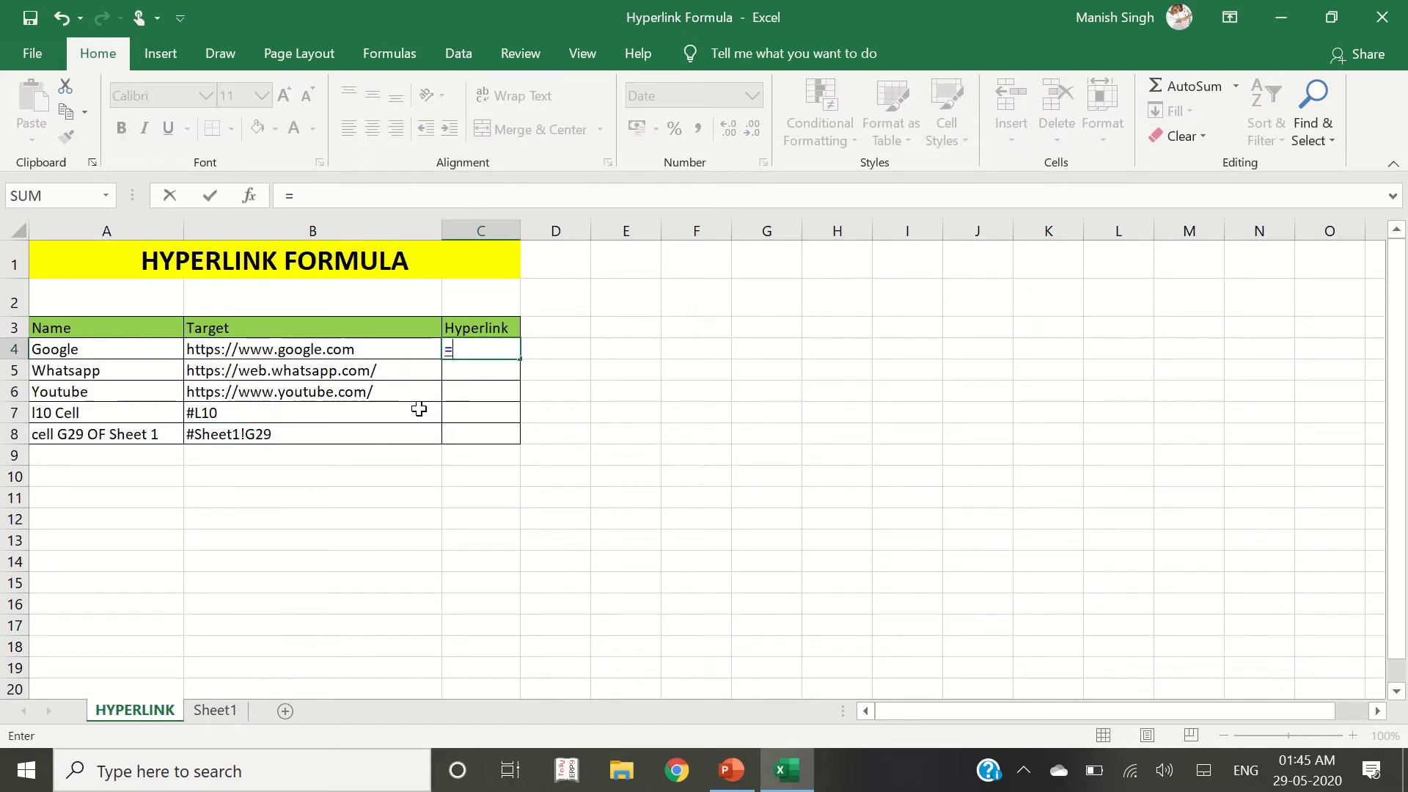
text(hyper)
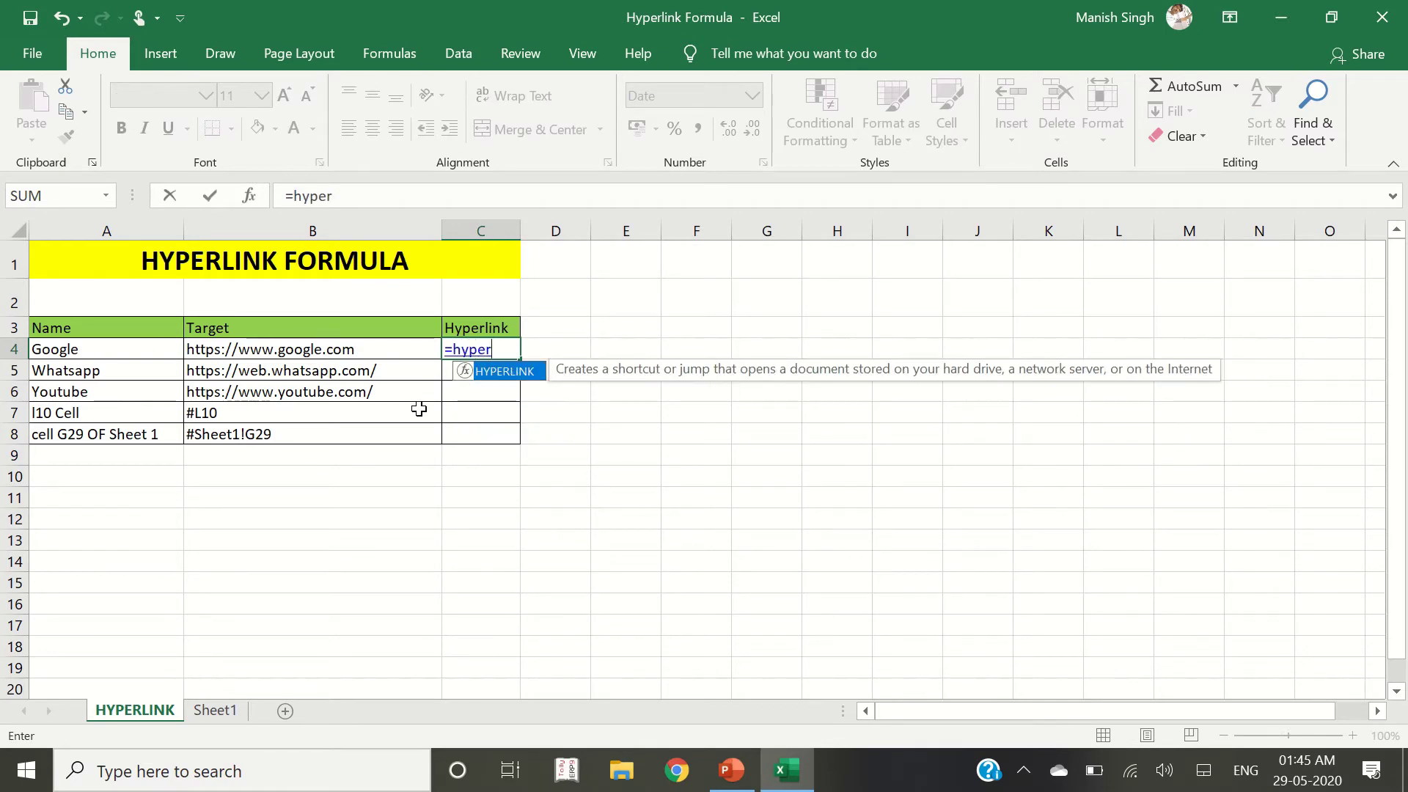
key(Tab)
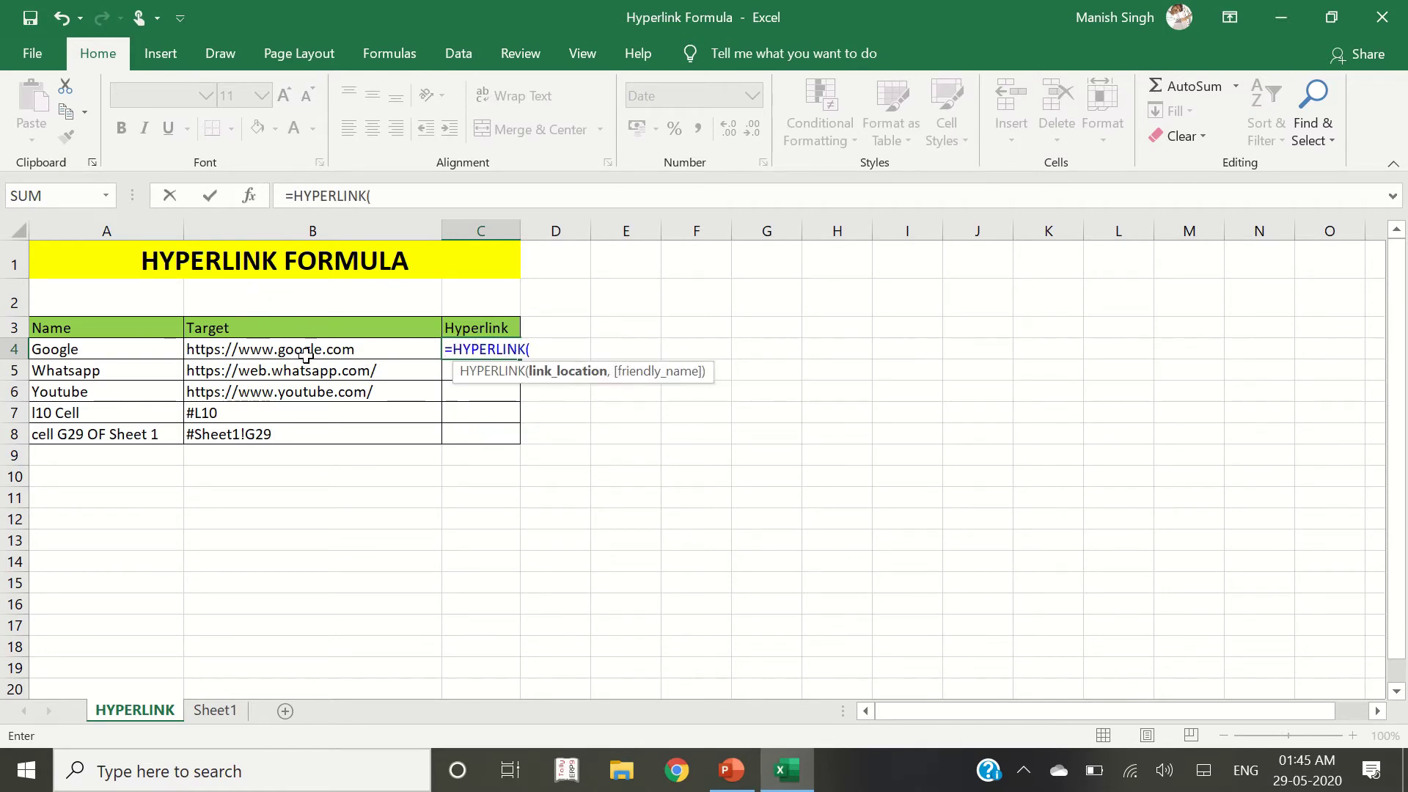
click(311, 352)
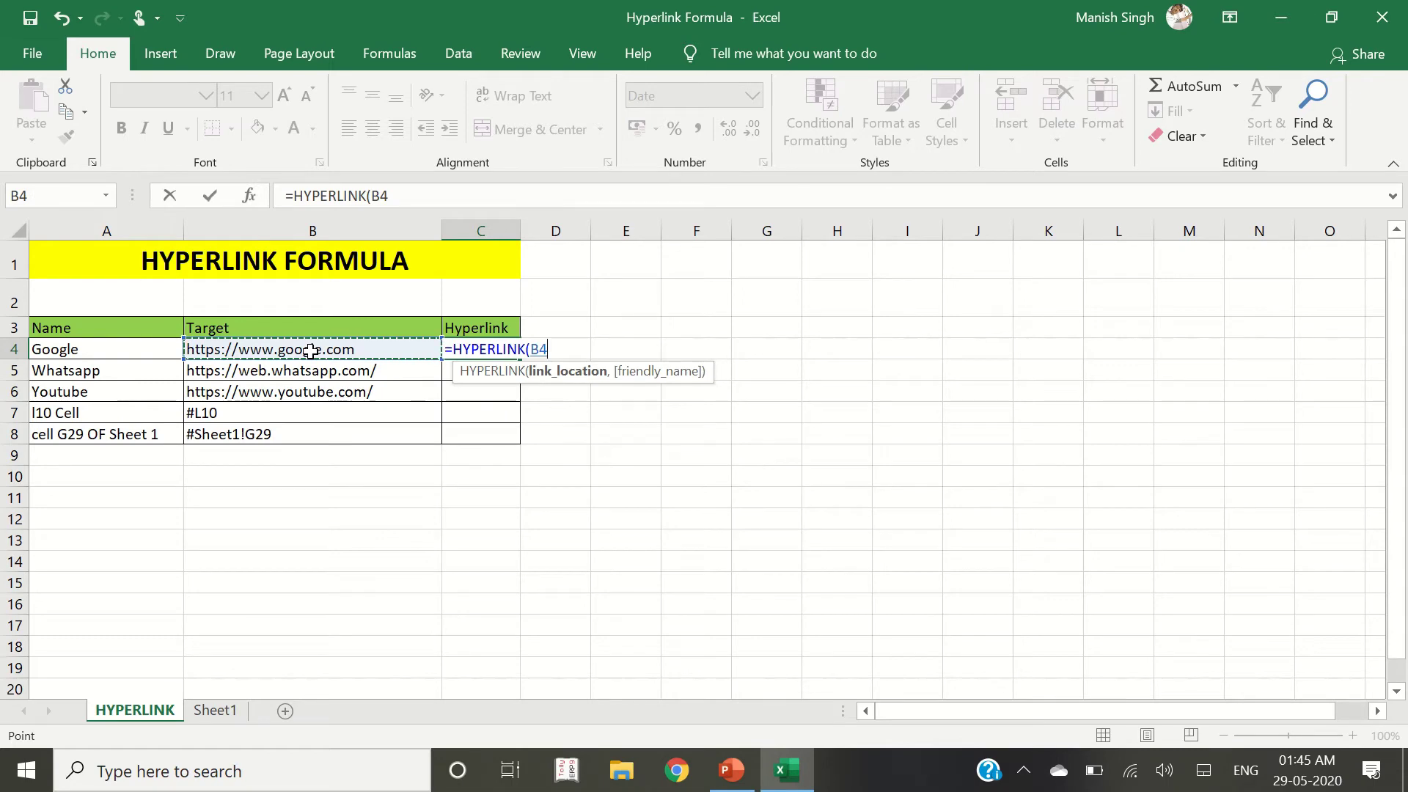
text(,)
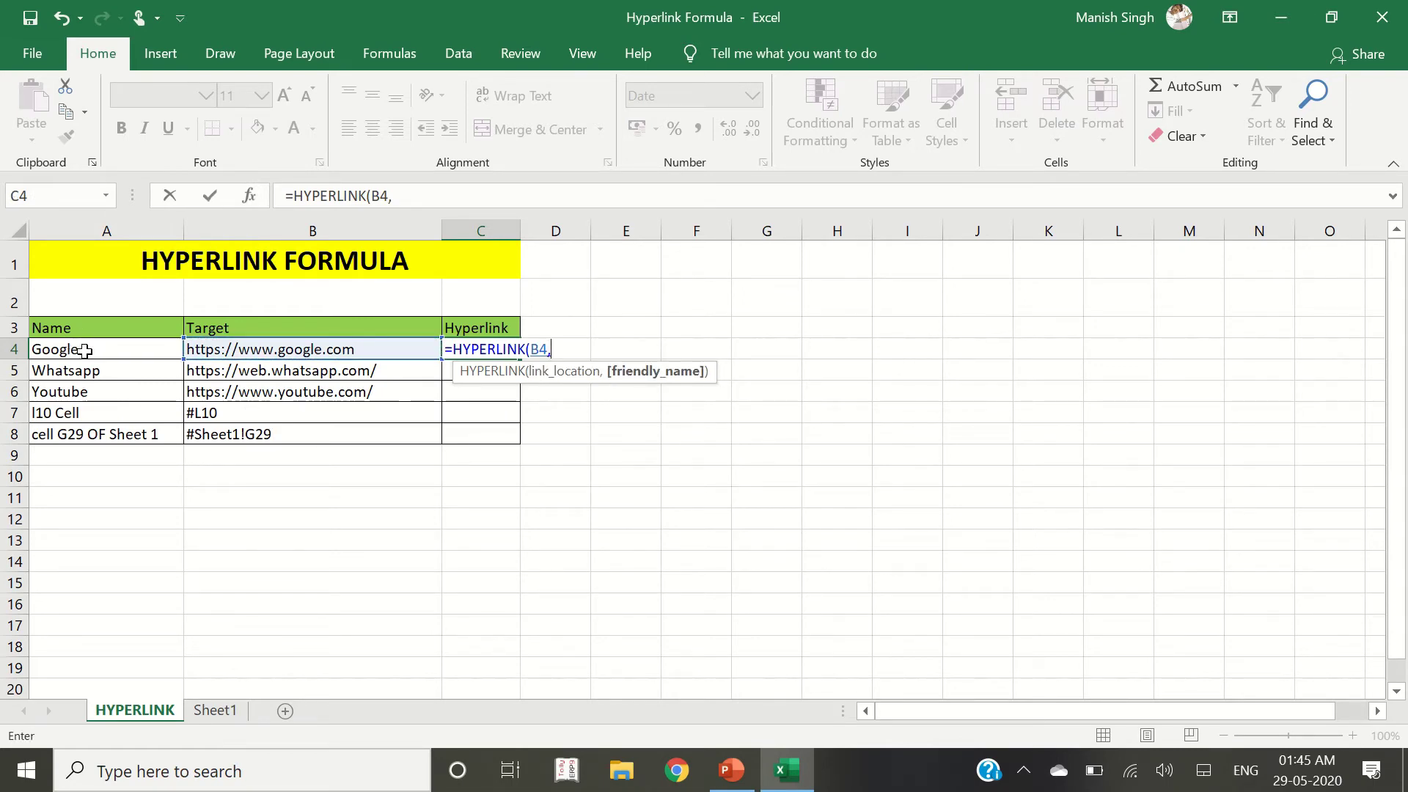
click(85, 352)
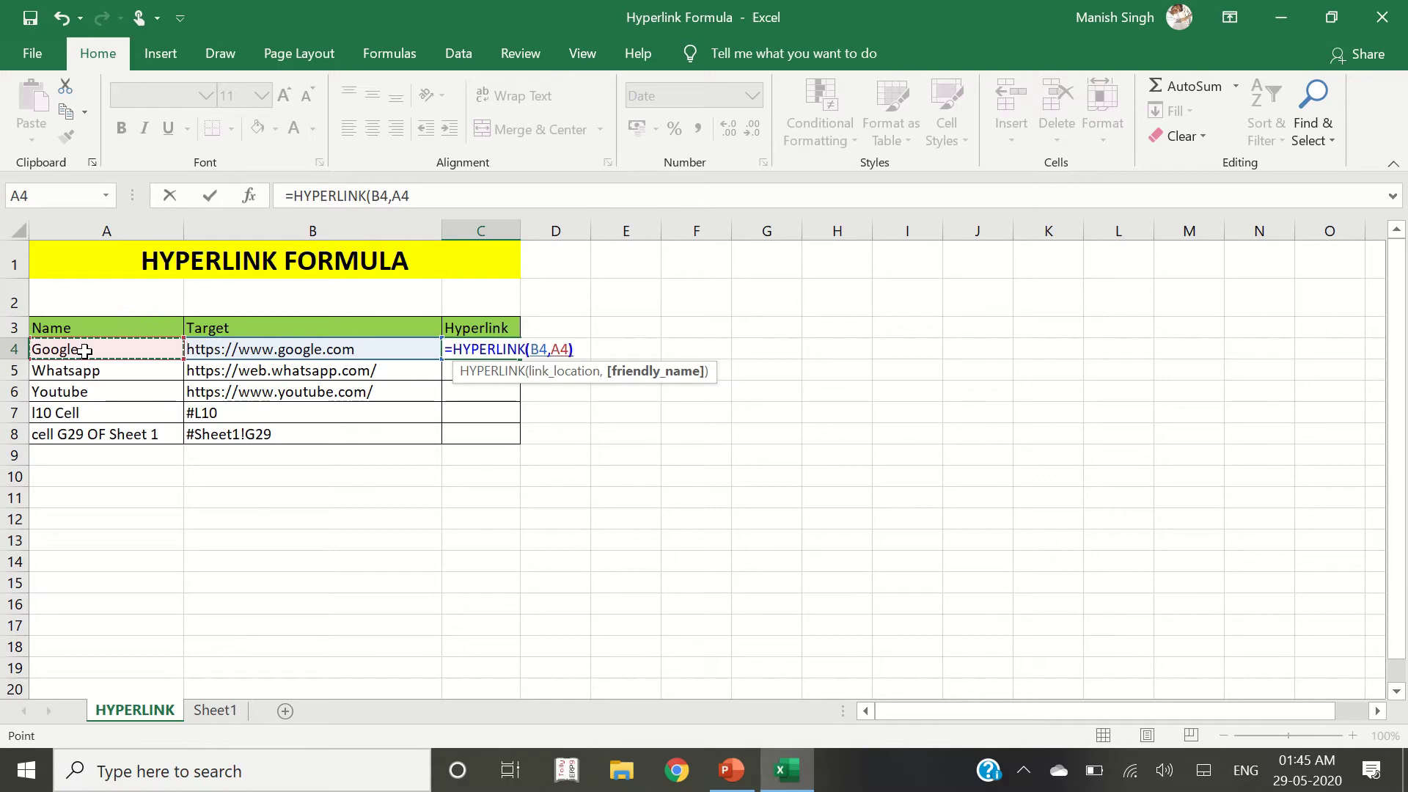
text())
key(Return)
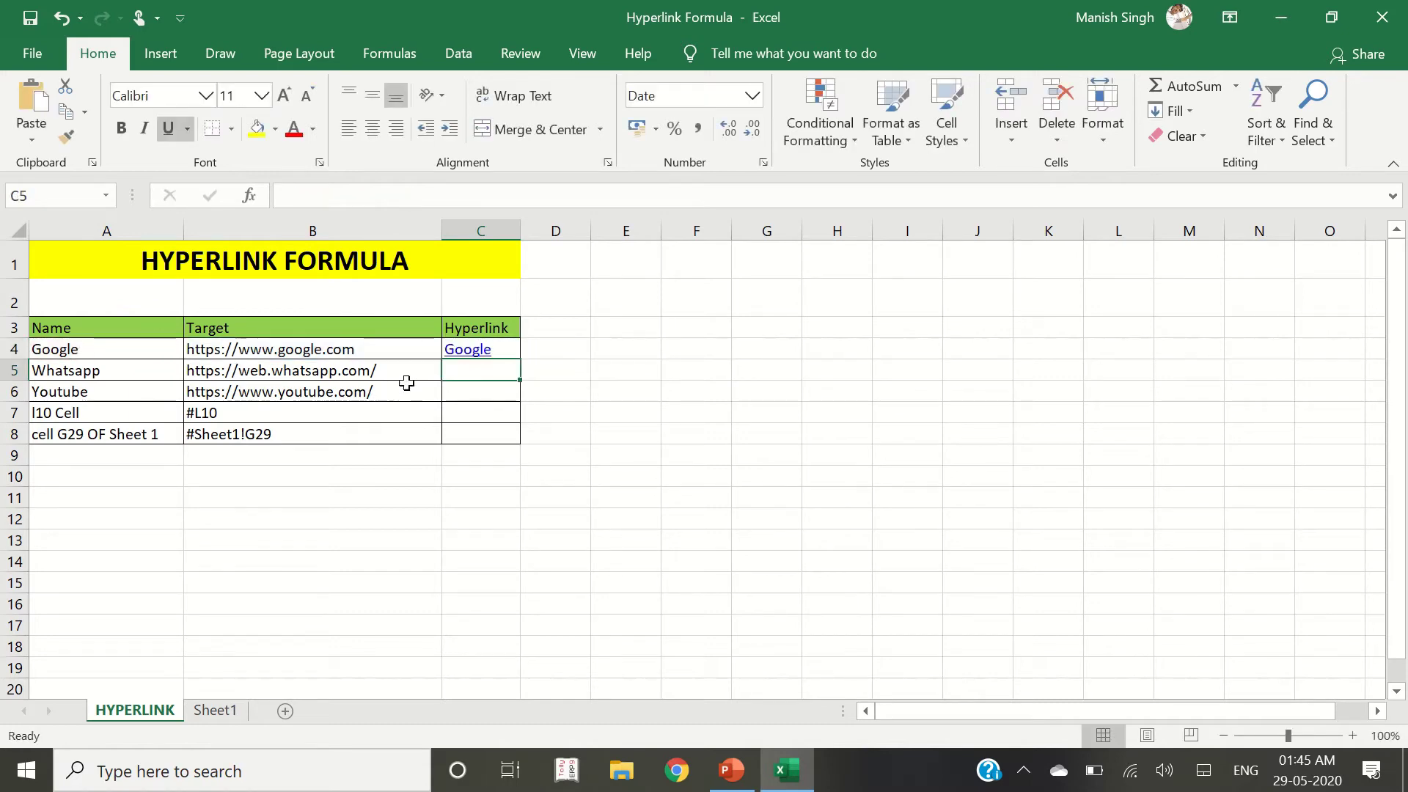
- Enter =HYPERLINK(B5, "Whatsapp use") in C5 with typed link text
text(=)
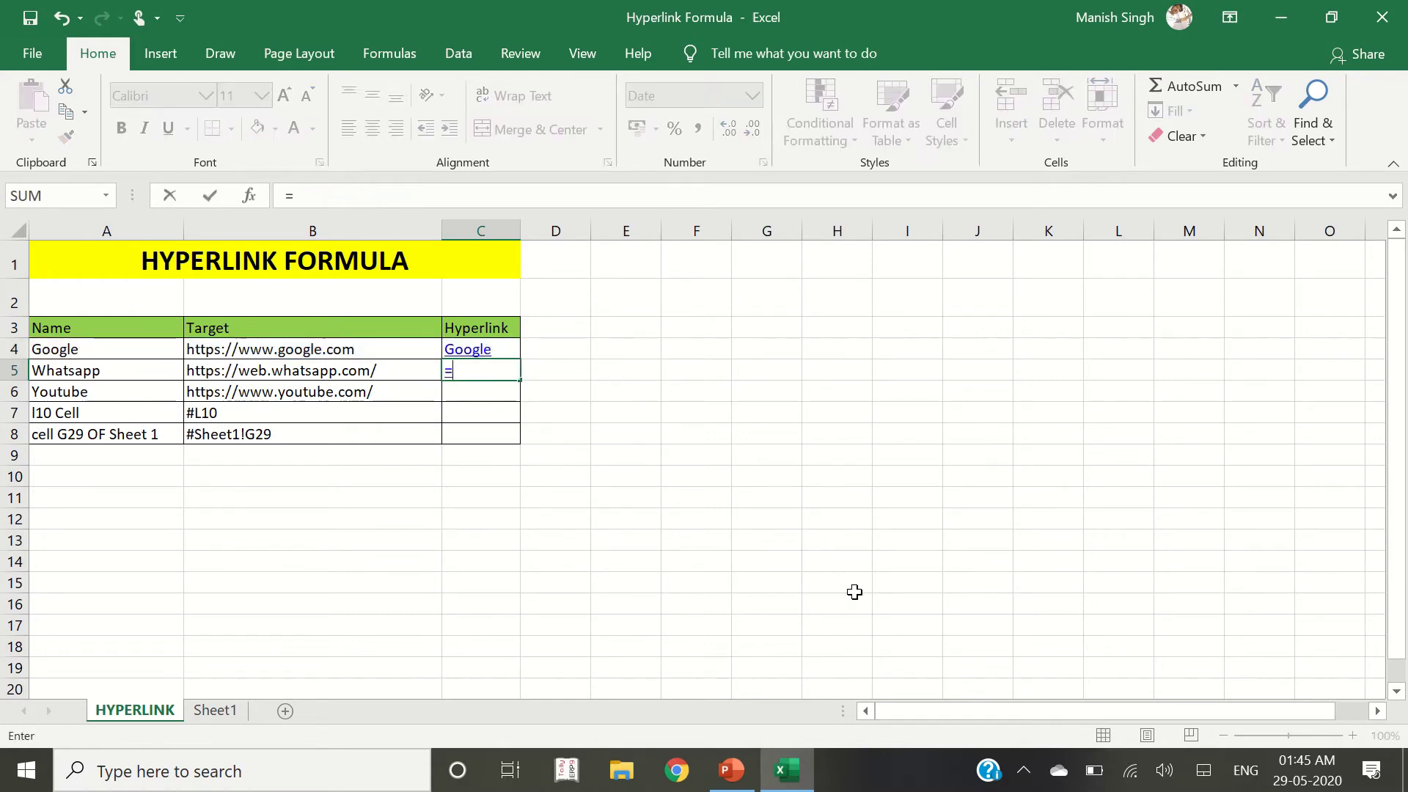
text(hyper)
key(Tab)
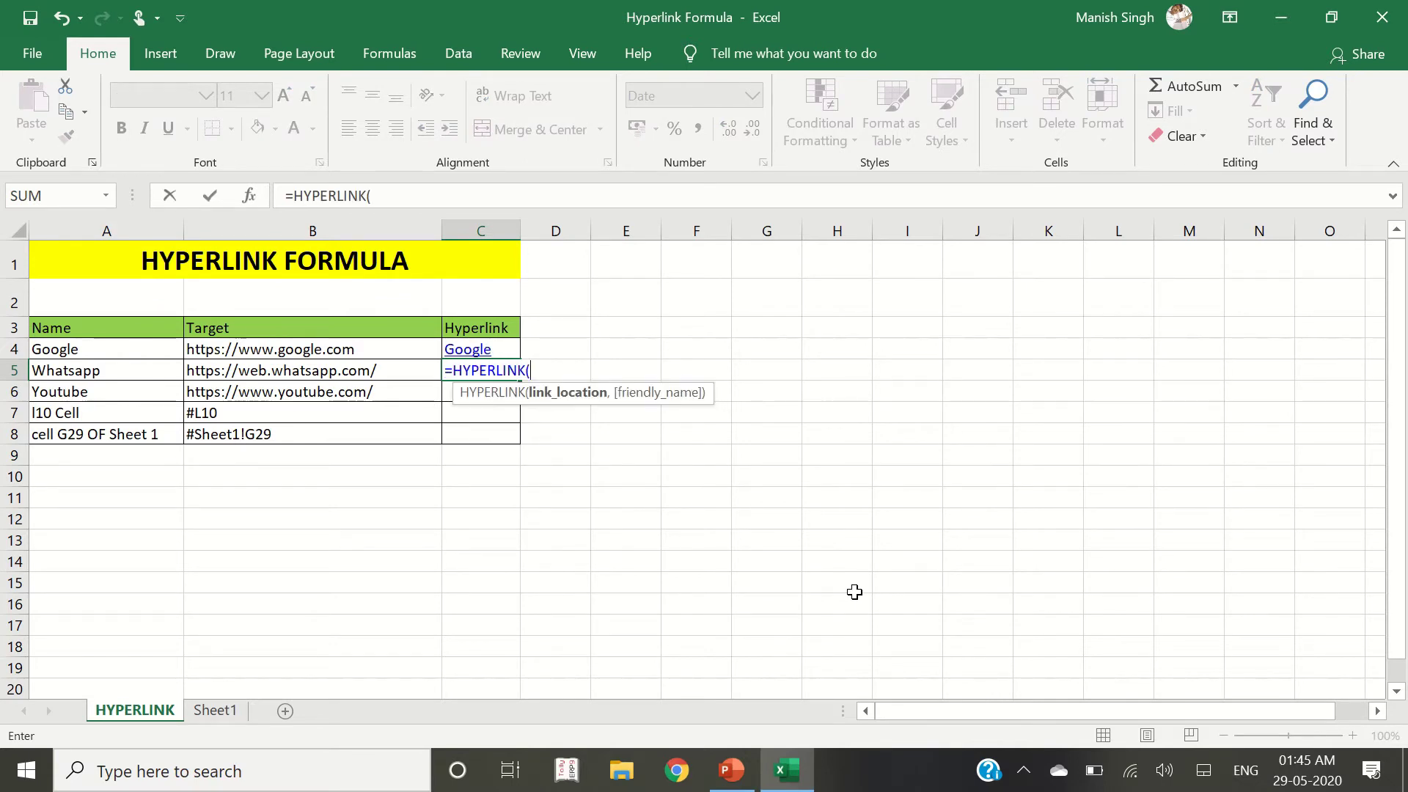
click(326, 369)
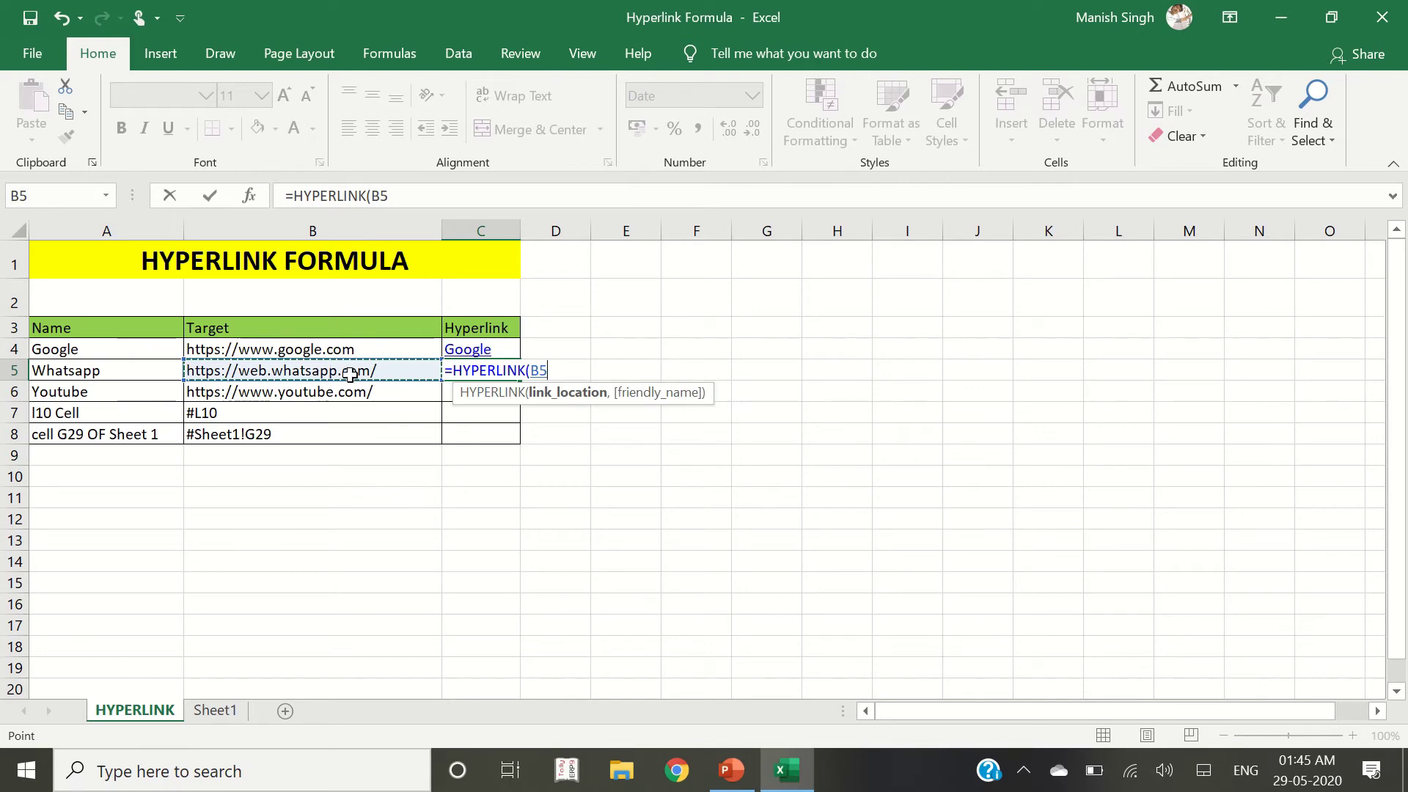
text(,)
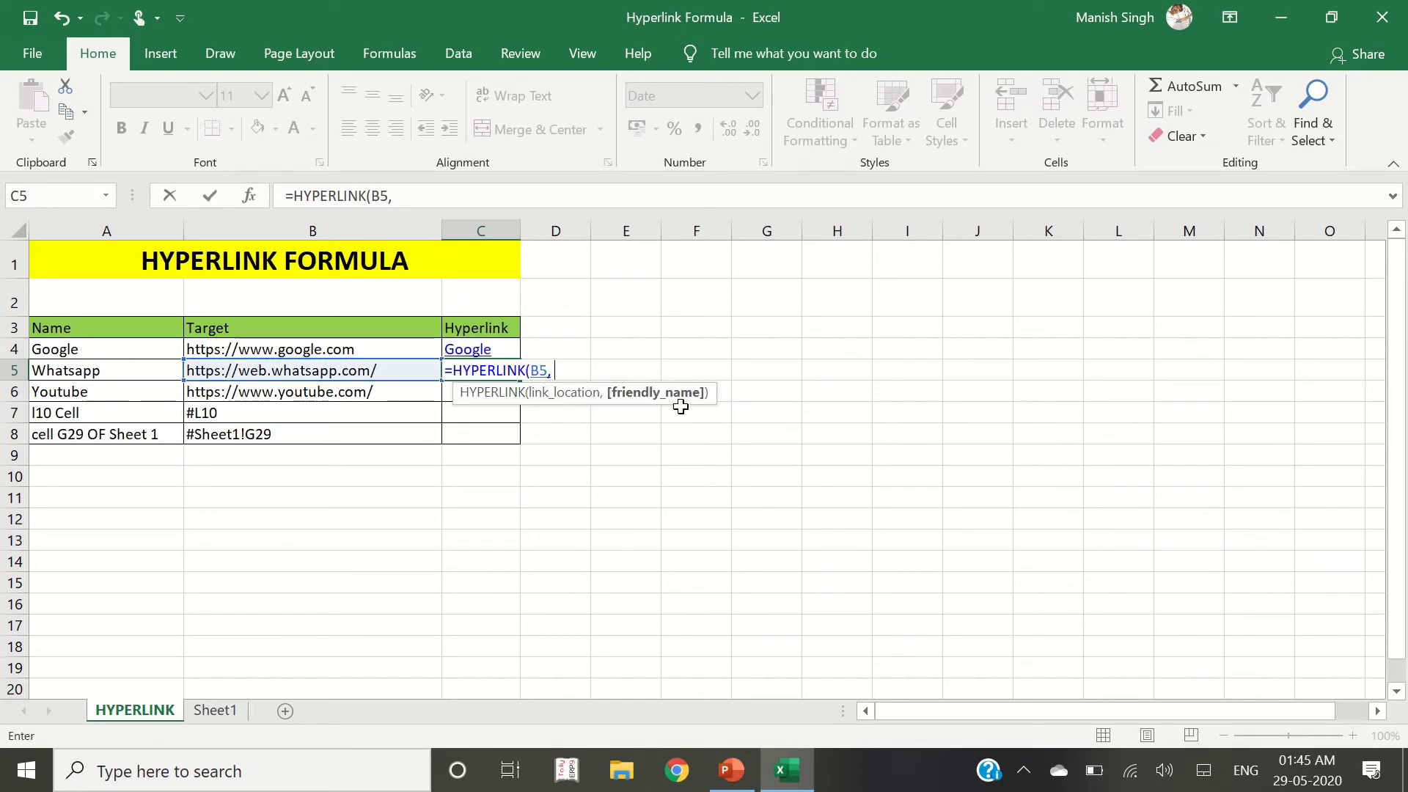
text( "Wha)
text(ts)
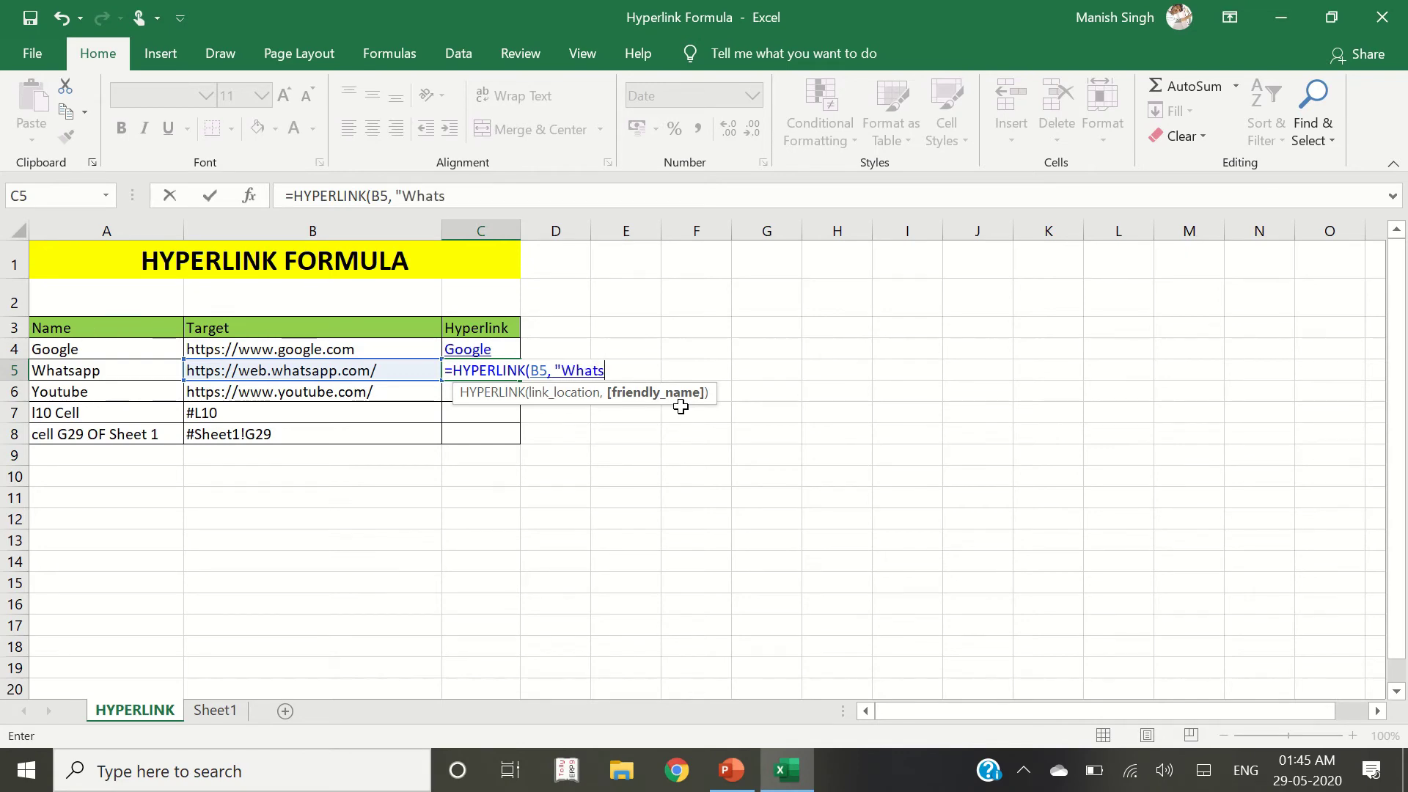
text(app")
text( use)
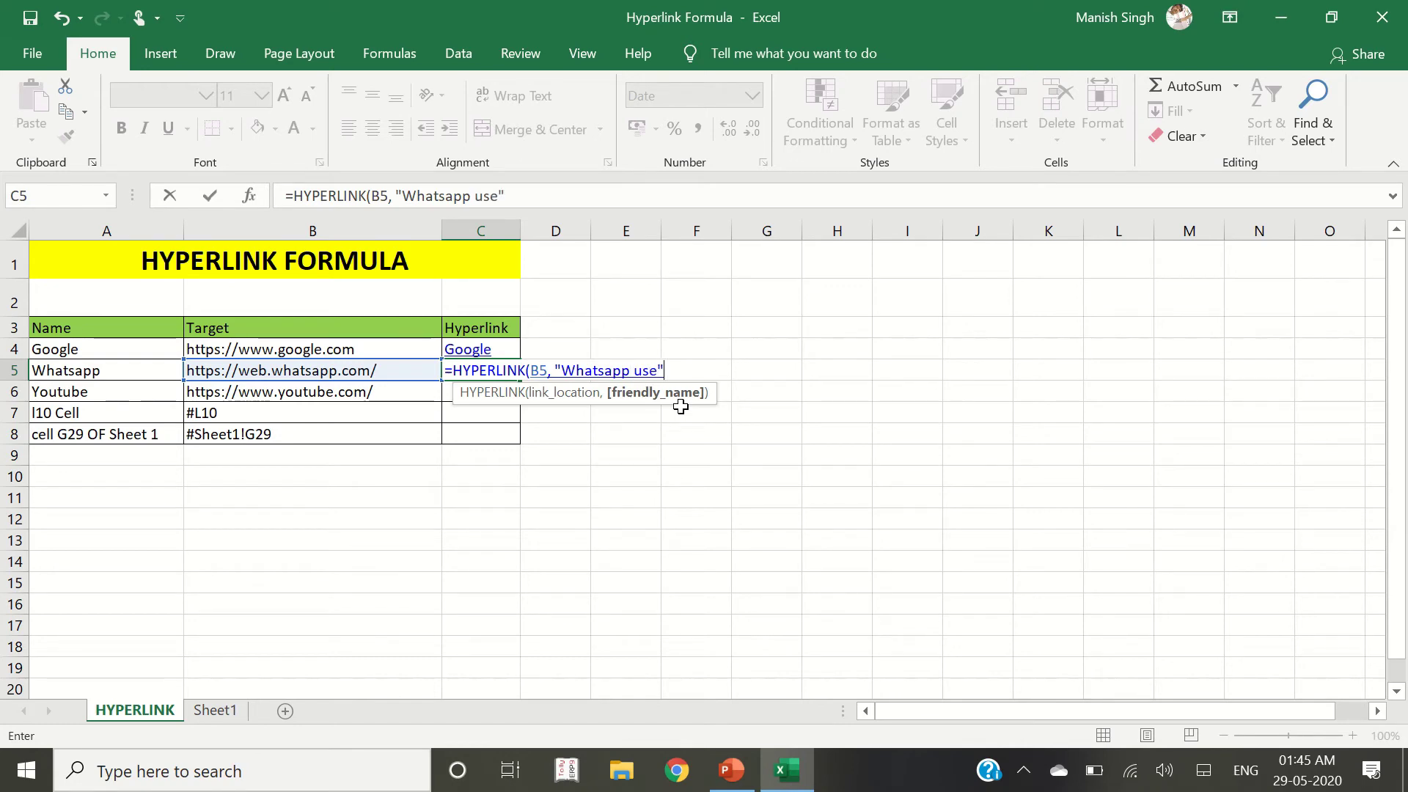
text())
key(Return)
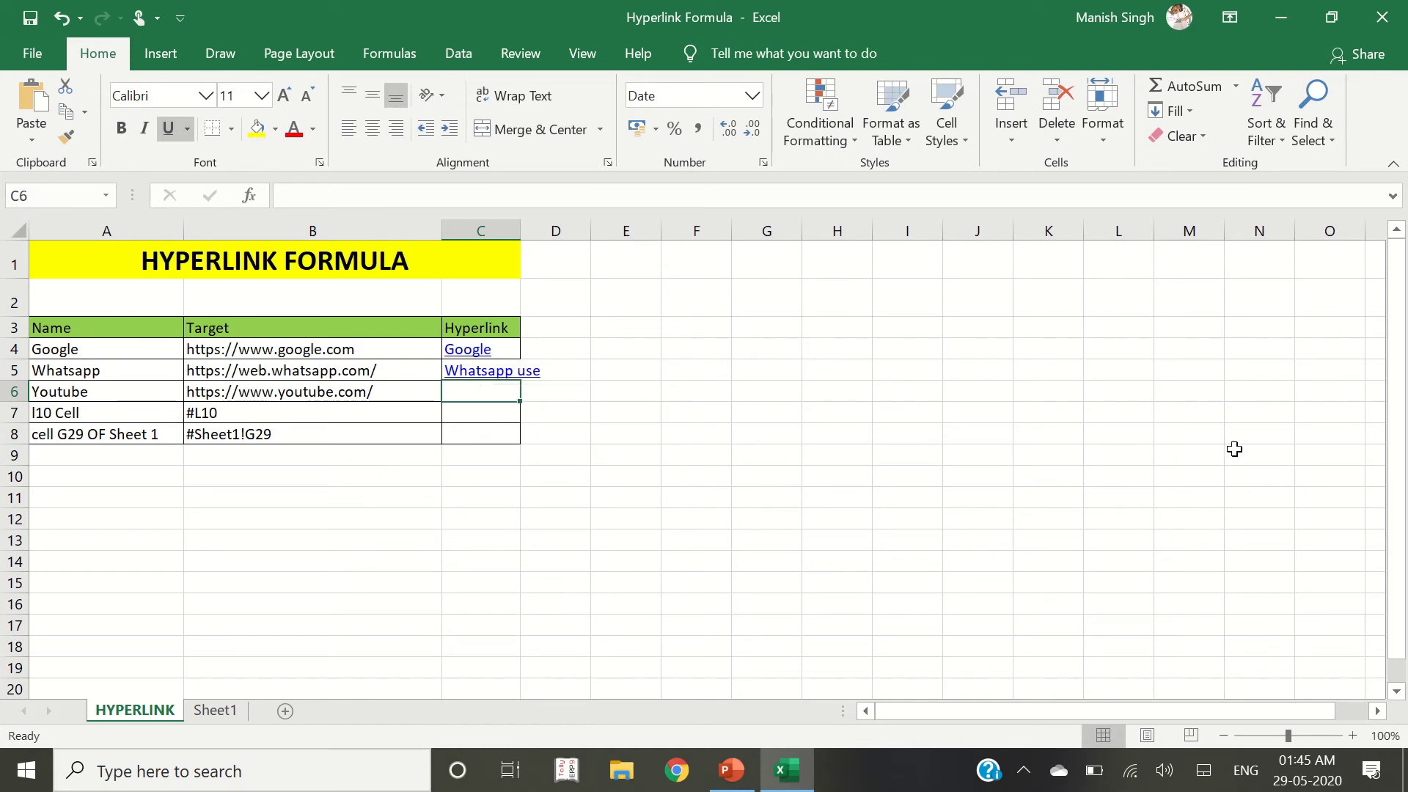
key(Up)
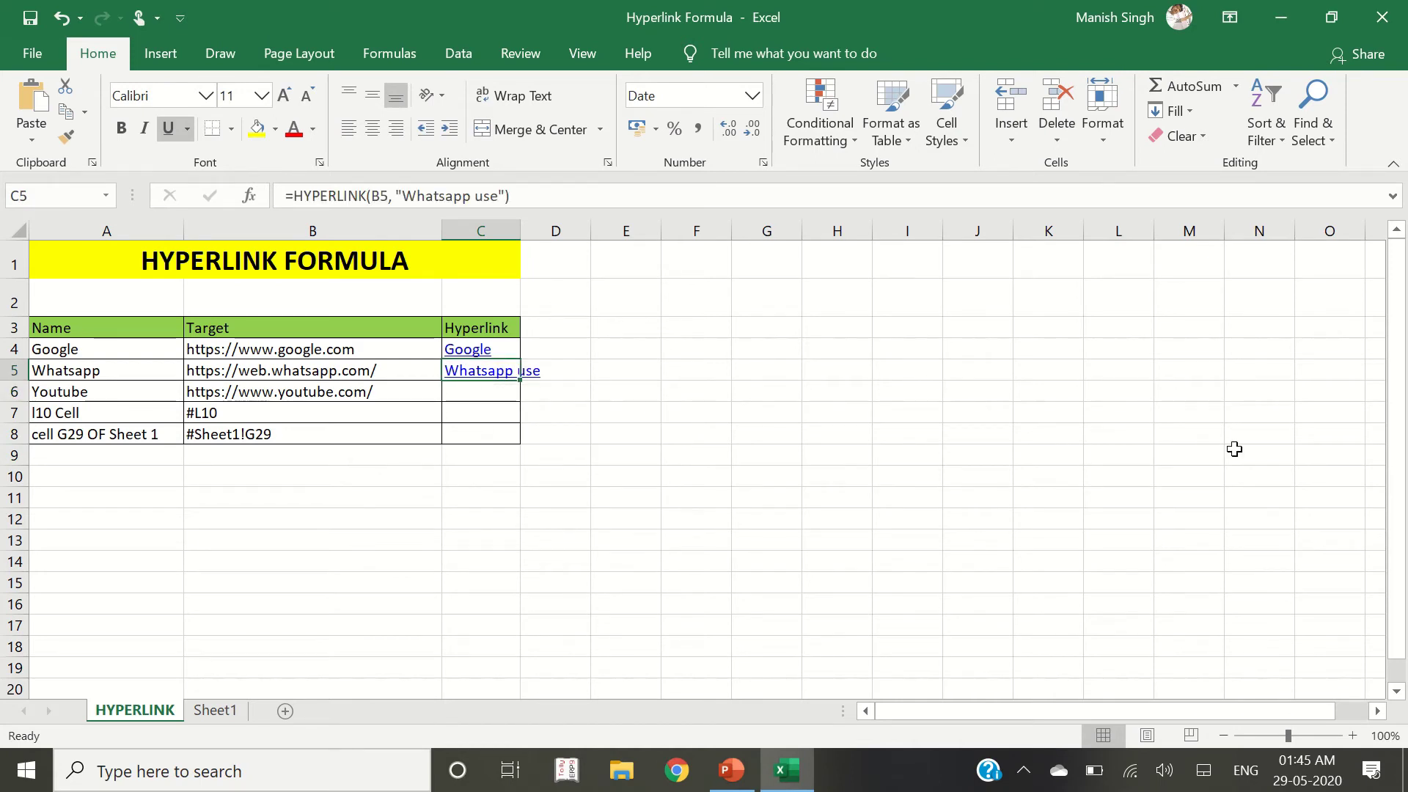
- Re-enter C5 as =HYPERLINK(B5,A5) so the link reads Whatsapp
text(=)
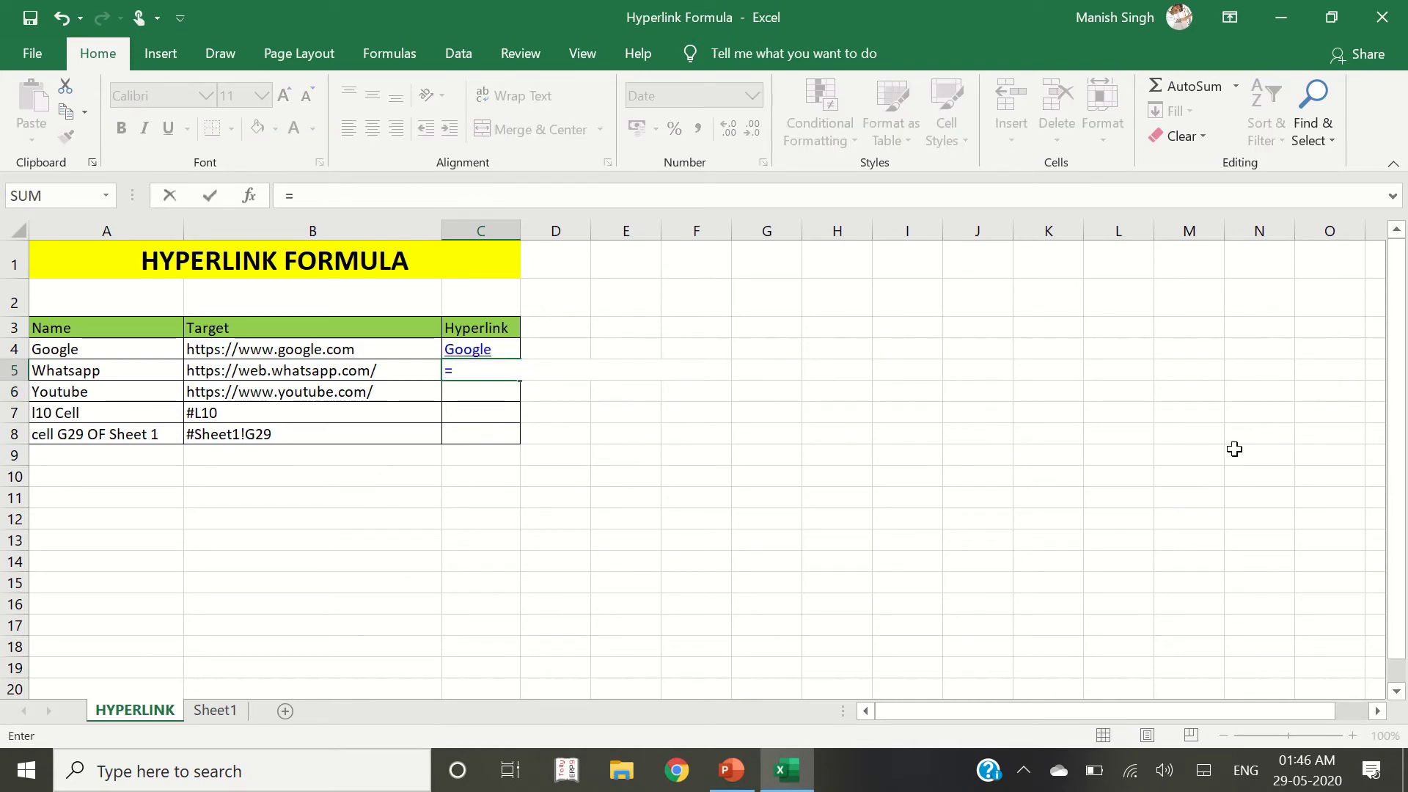
text(hyp)
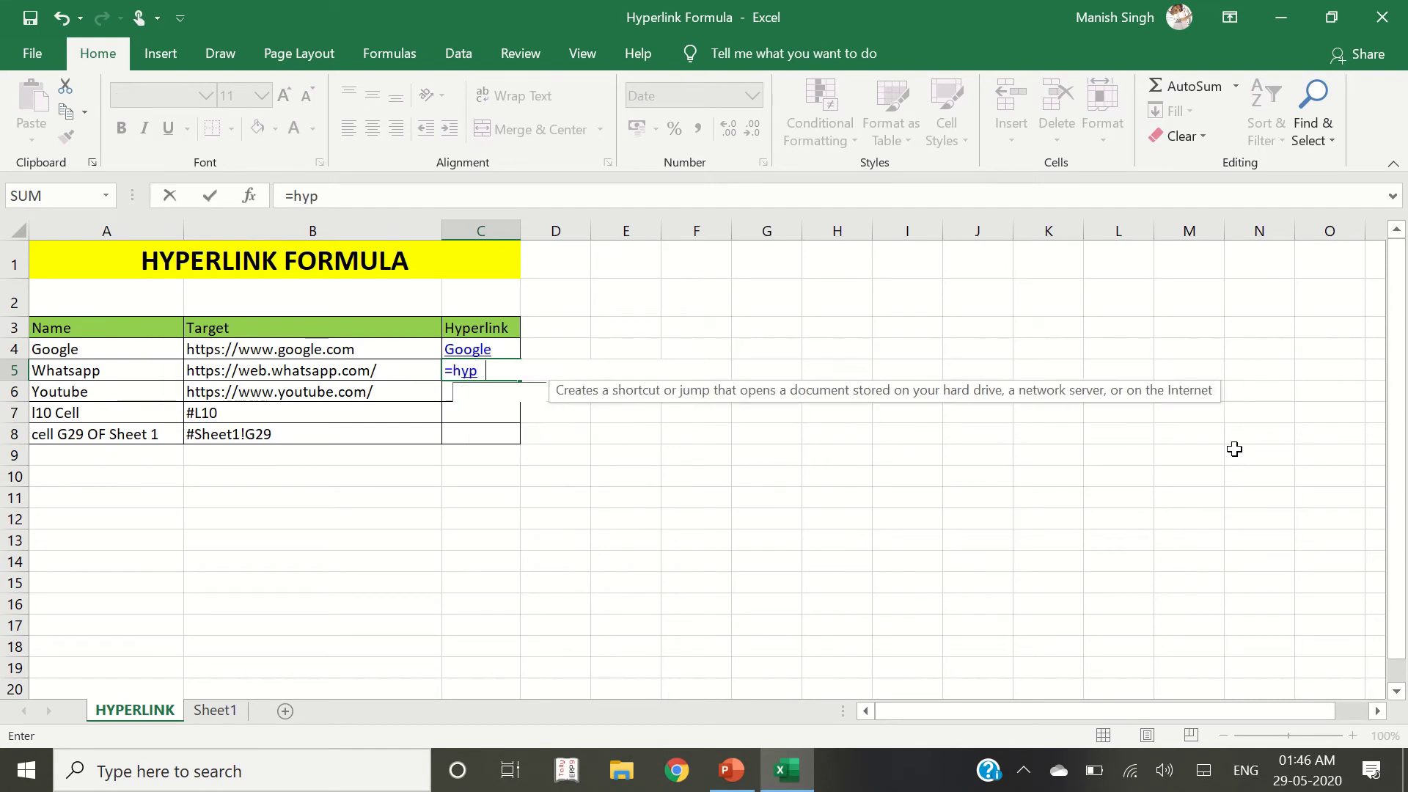
key(Tab)
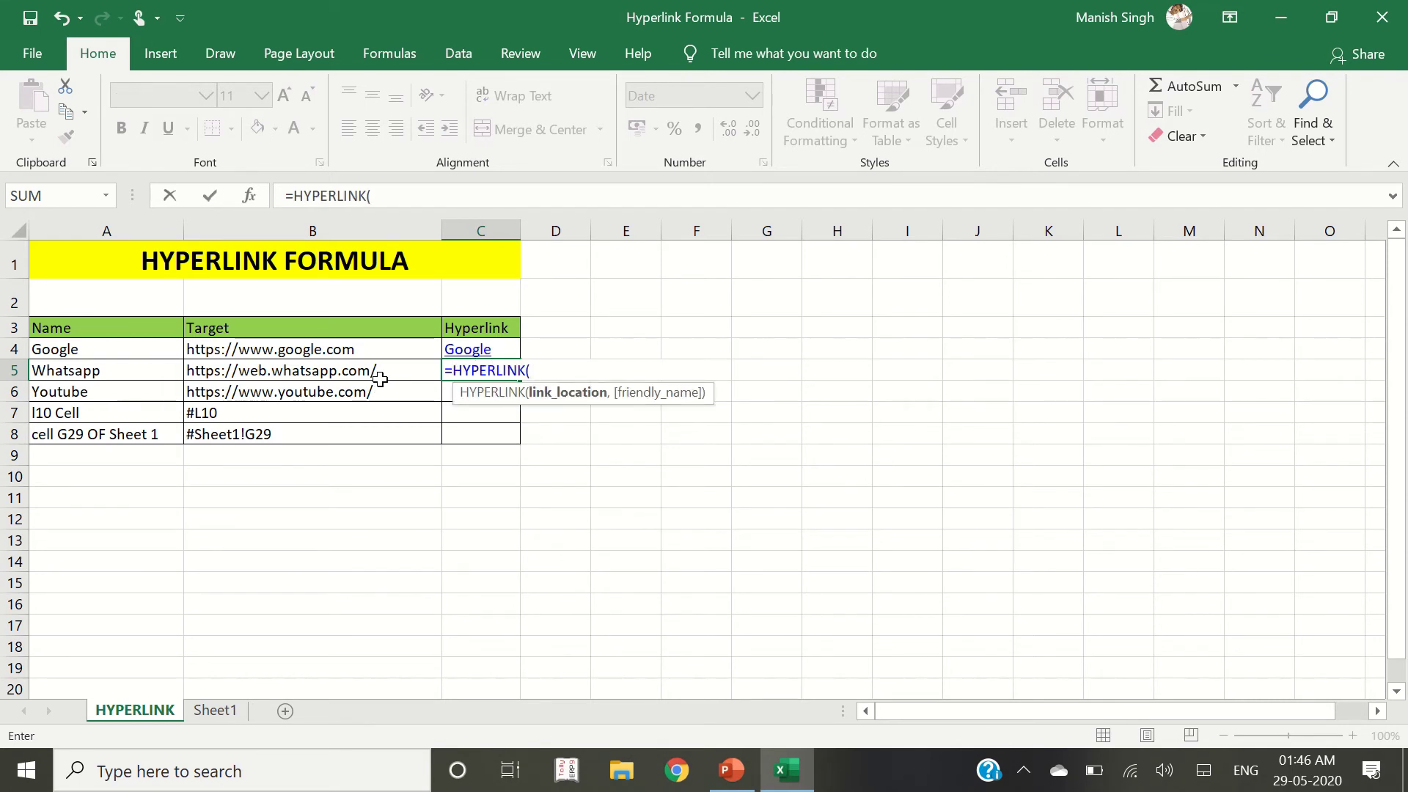
click(379, 372)
text(,)
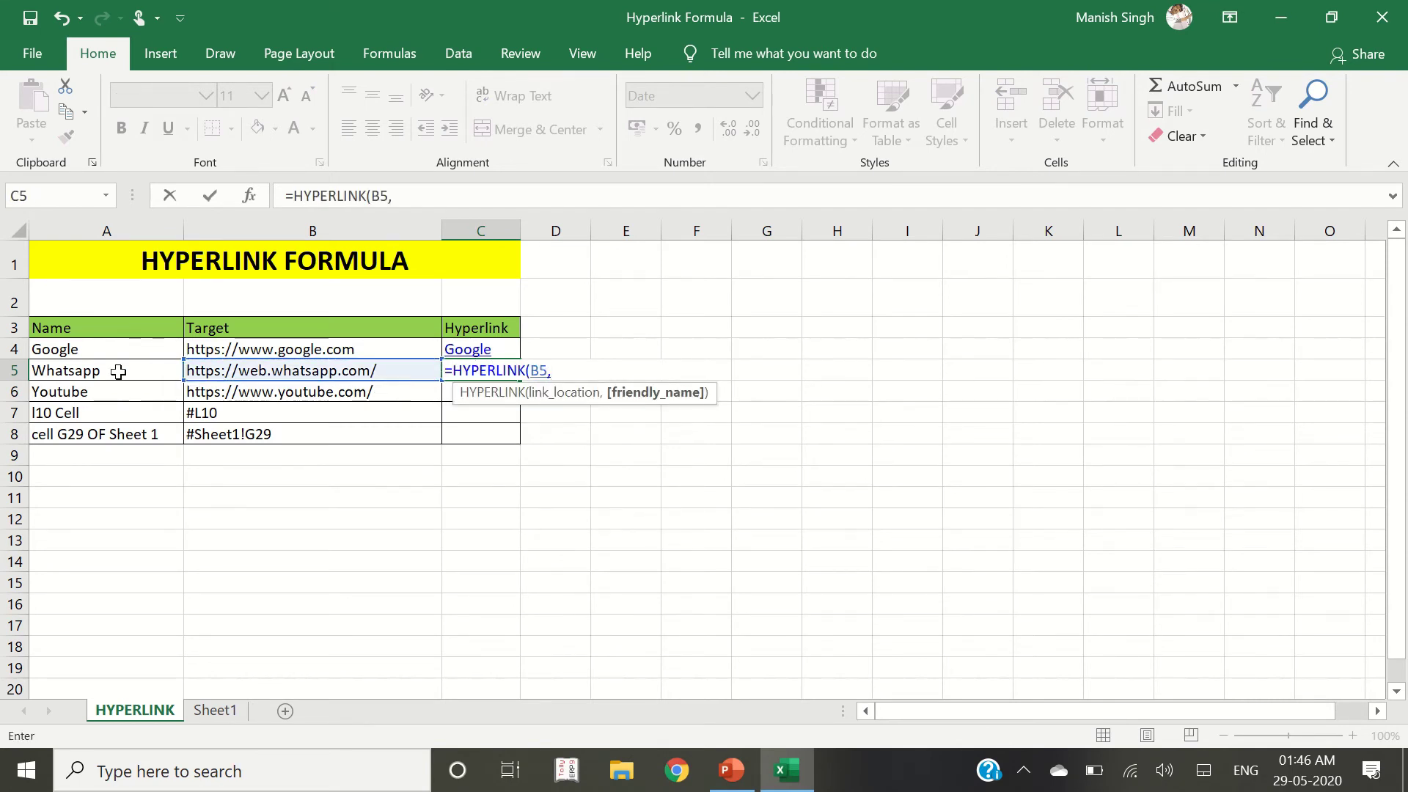
click(74, 368)
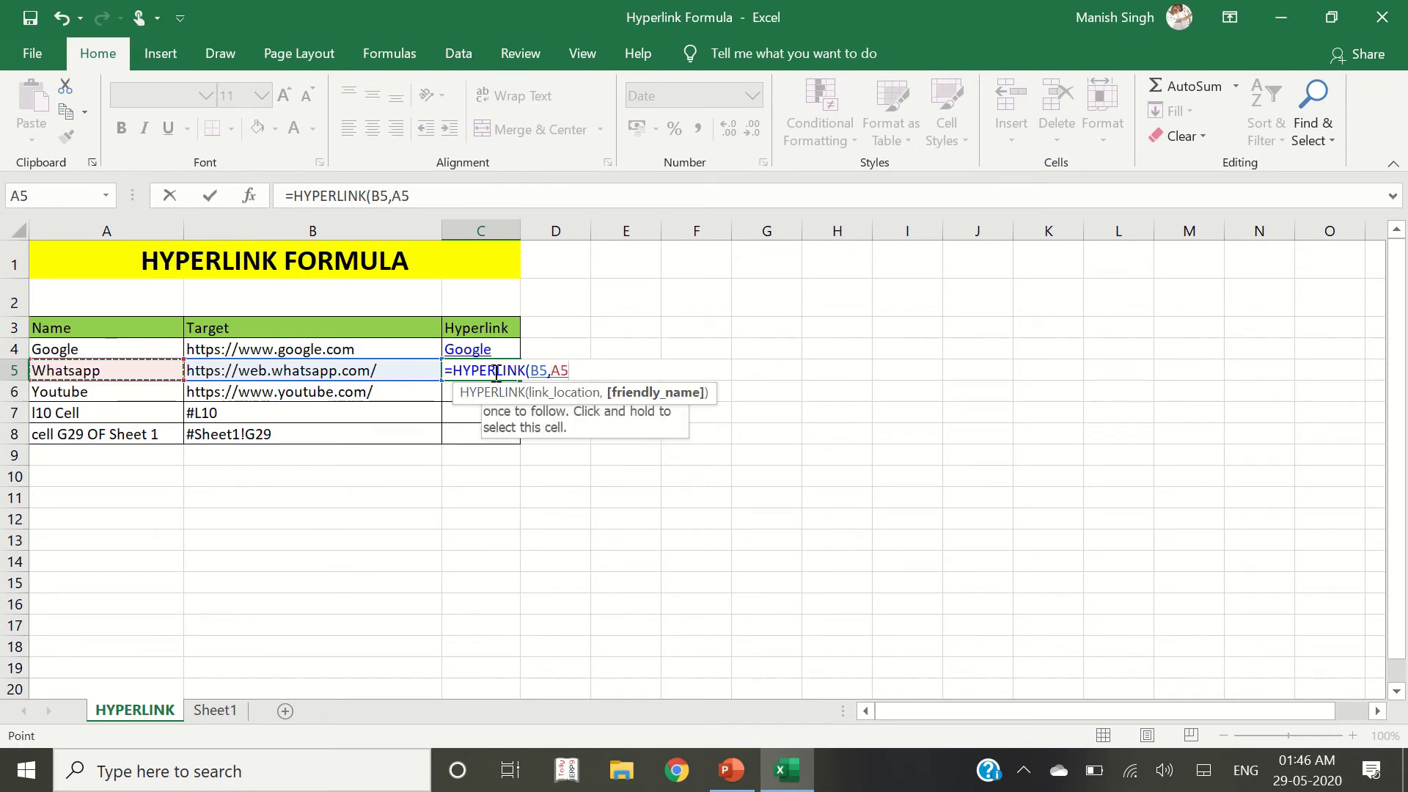
text())
key(Return)
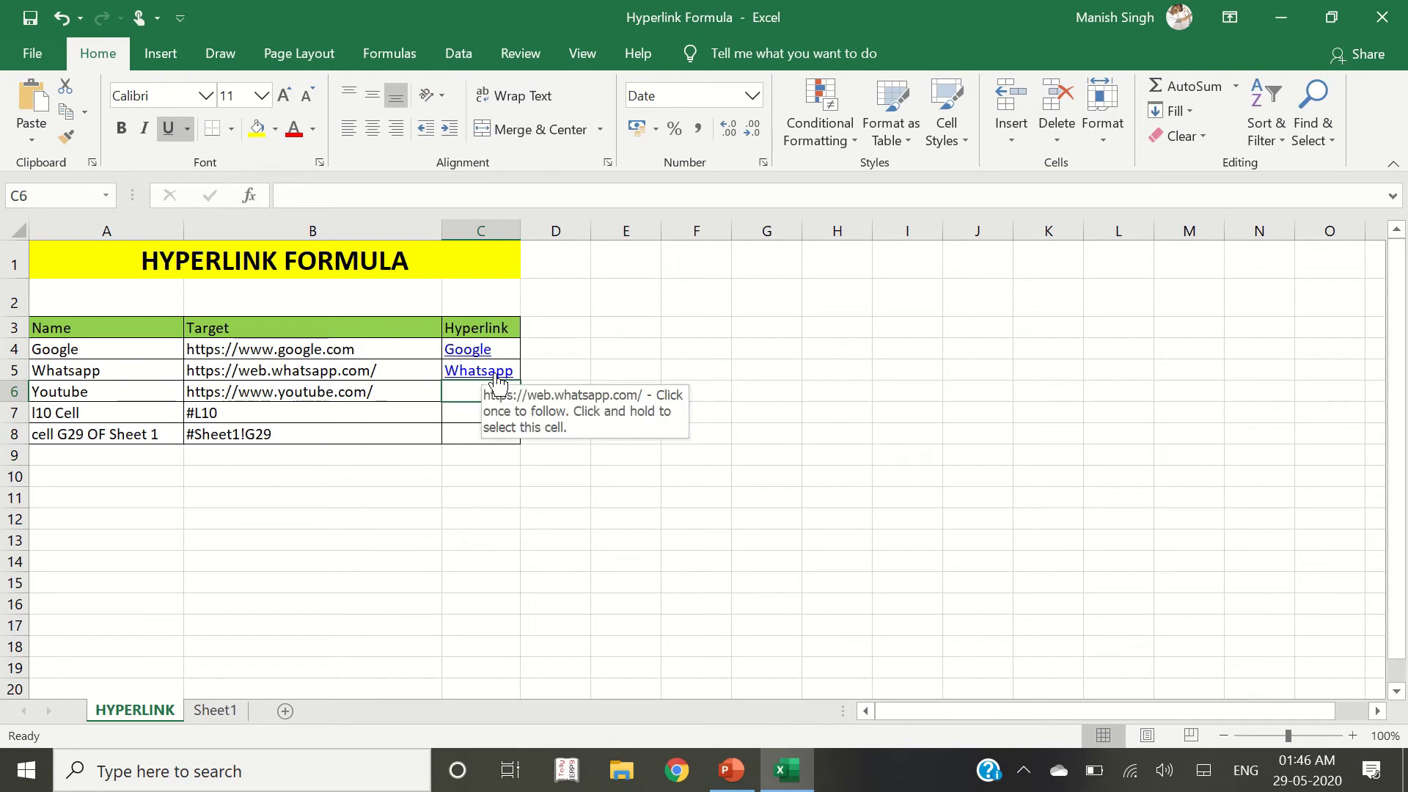
key(Up)
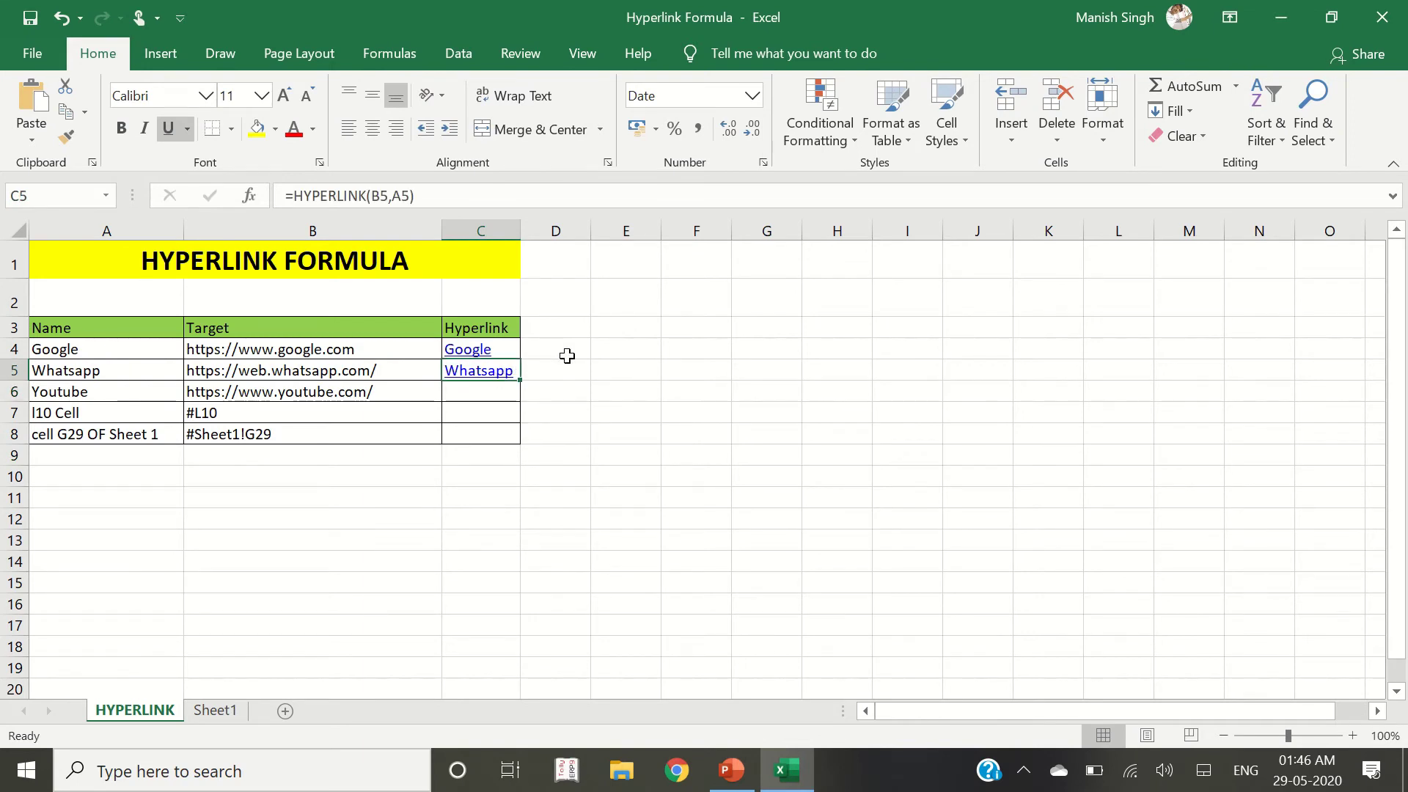
- Fill the C5 formula down to C8 and test the Youtube link in C6
drag(523, 379, 514, 438)
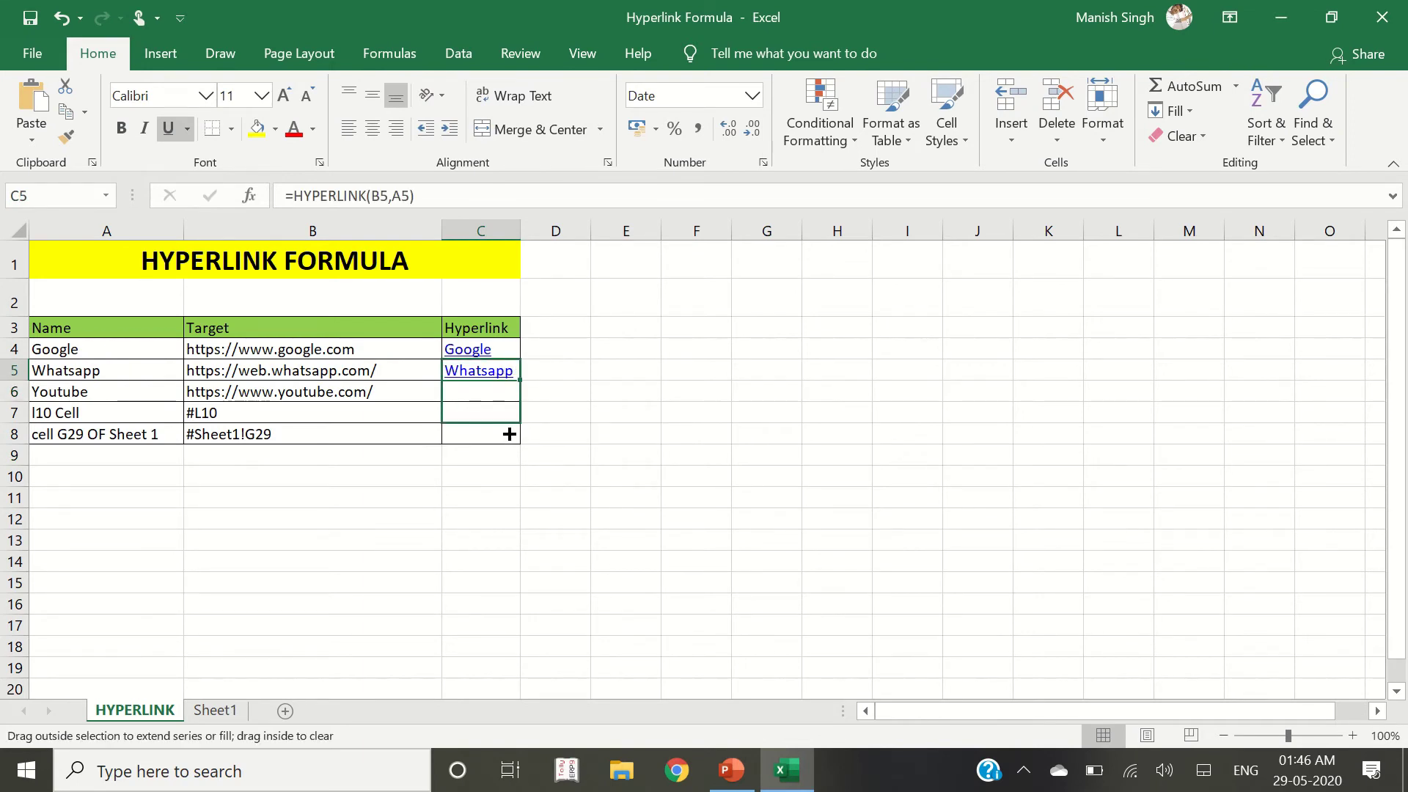
click(536, 376)
click(480, 396)
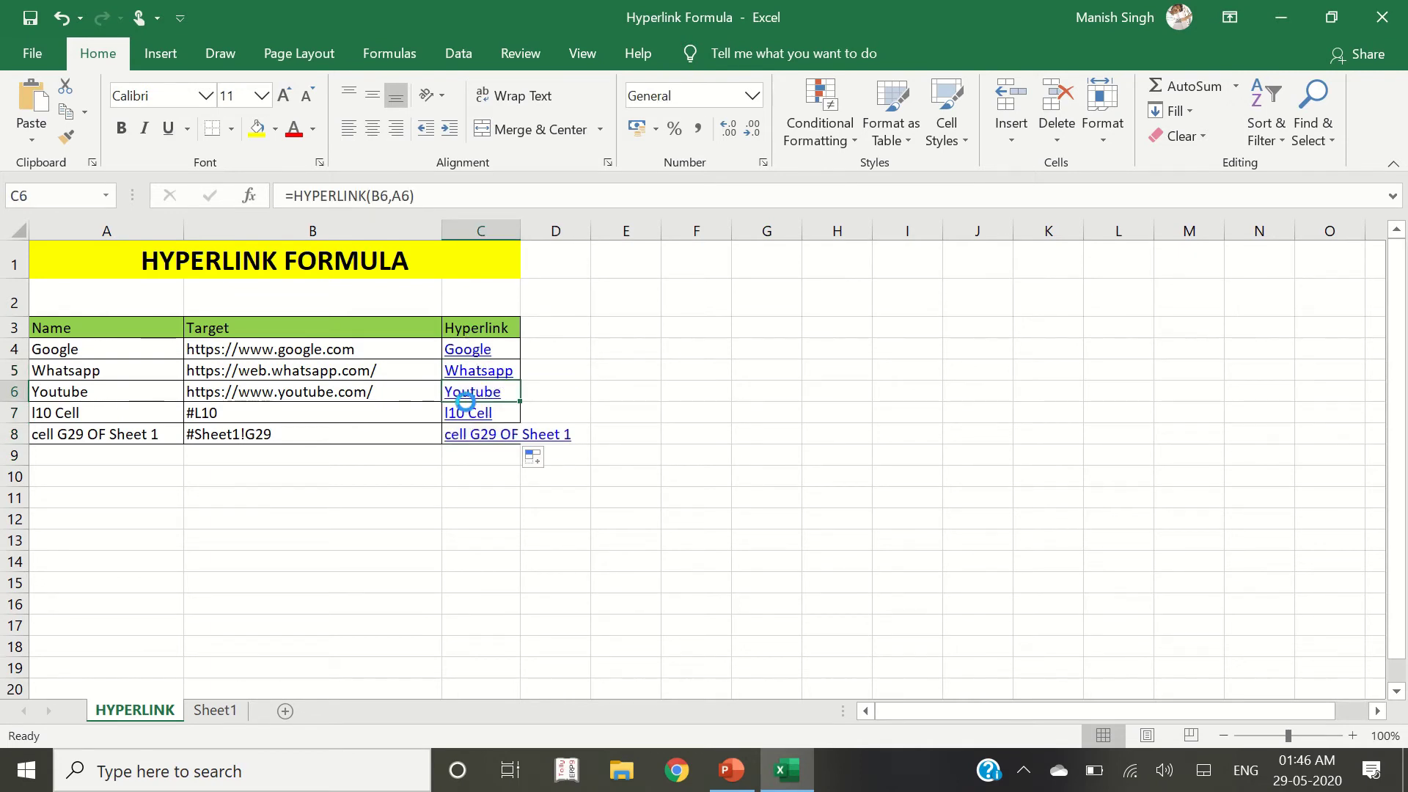
click(493, 394)
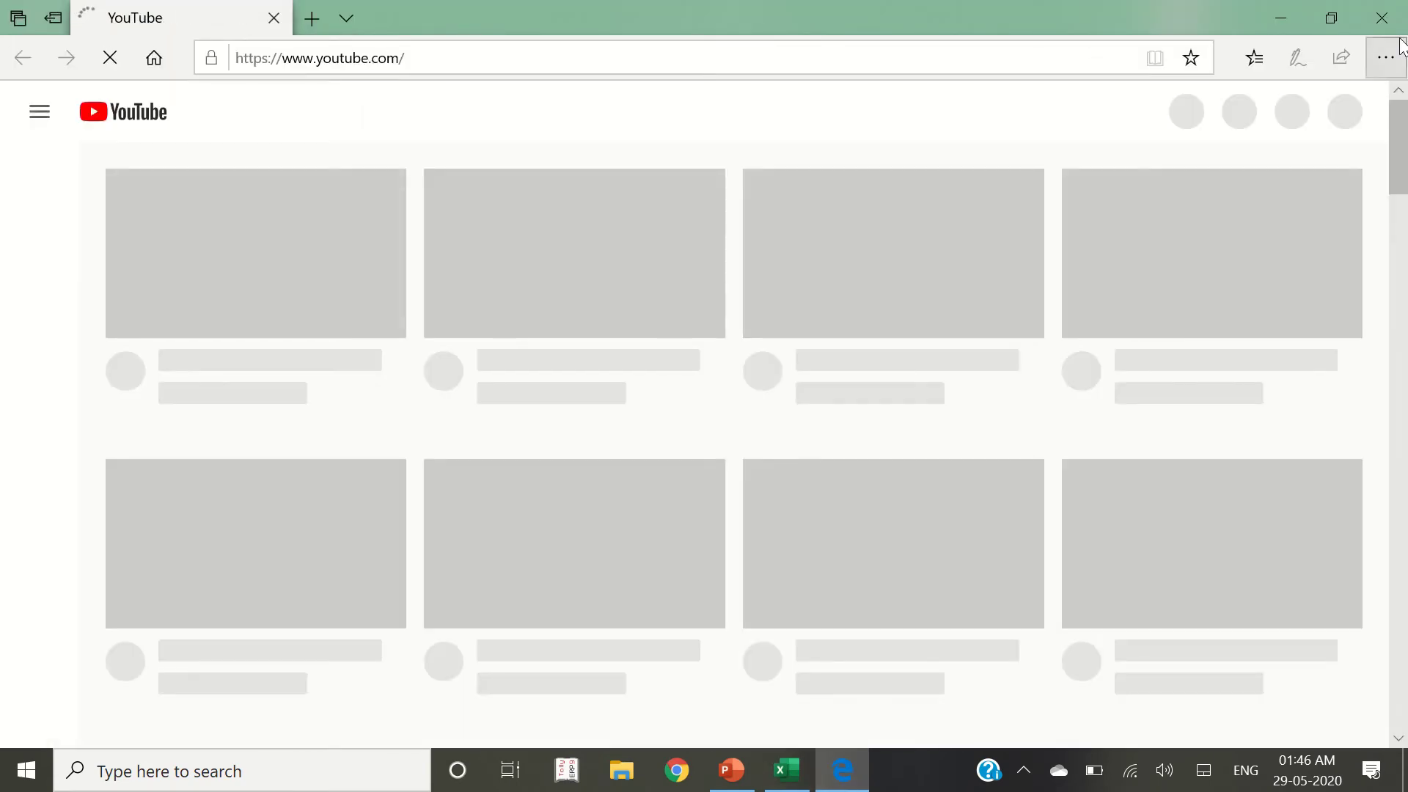
click(1381, 18)
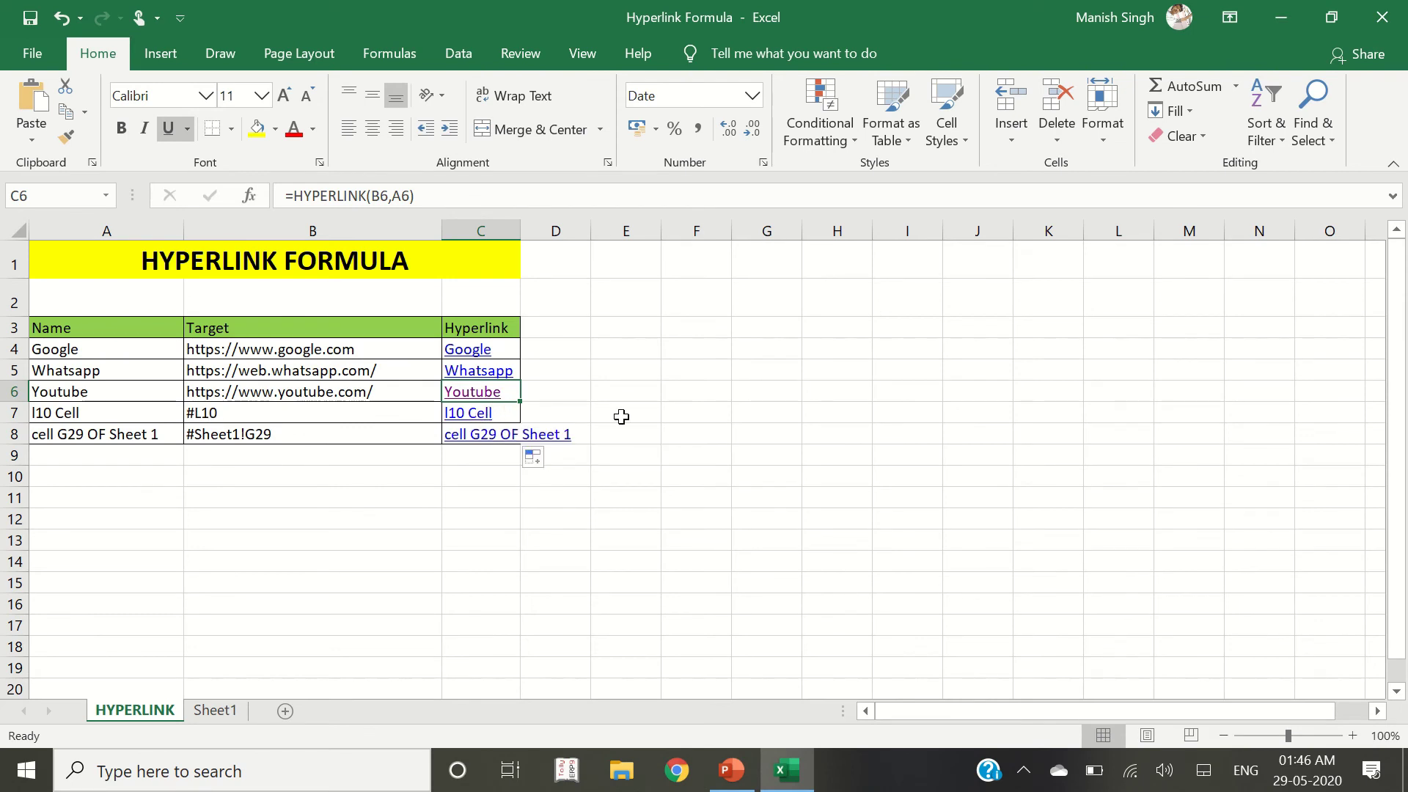
- Test the l10 Cell link to L10 and the C8 link to Sheet1!G29, then return to HYPERLINK
click(484, 416)
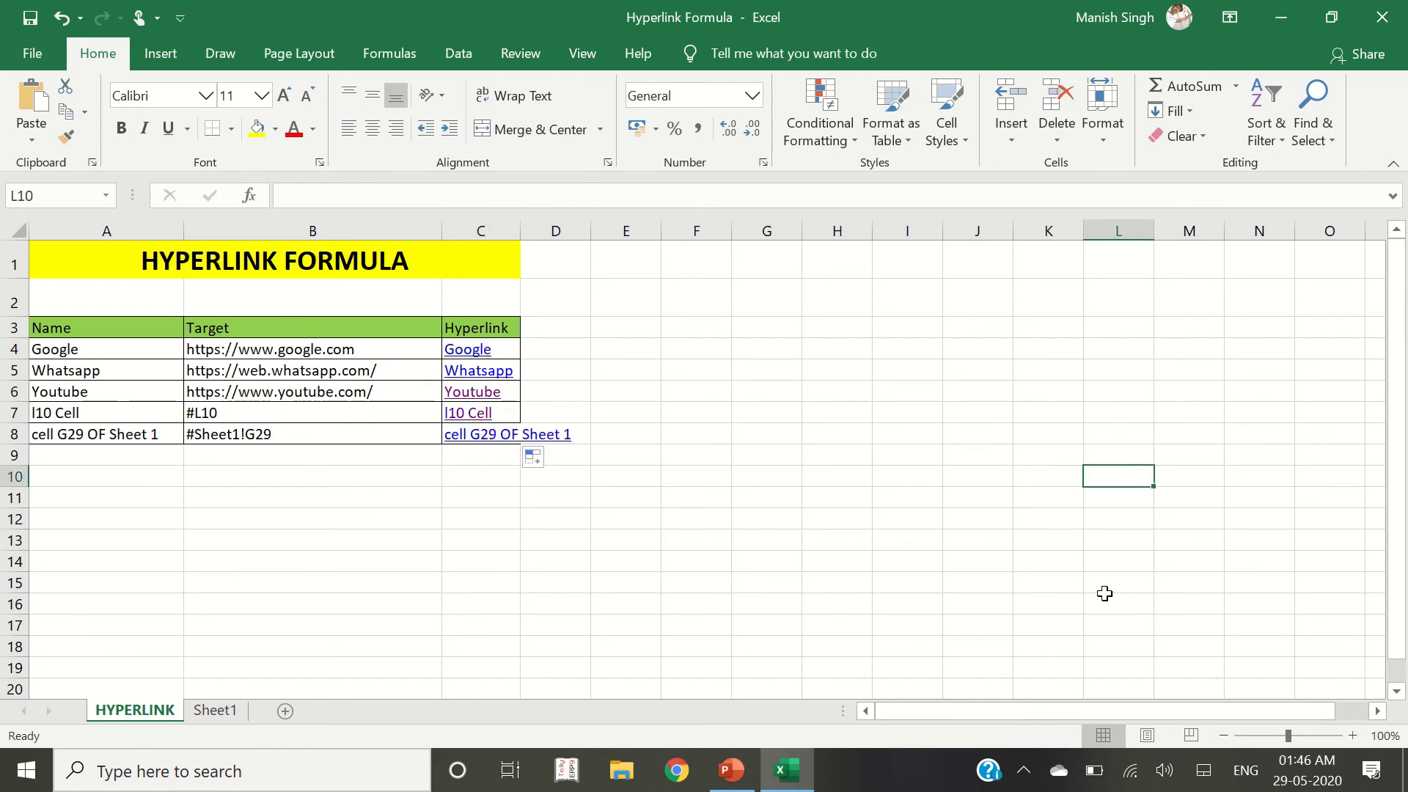
click(456, 481)
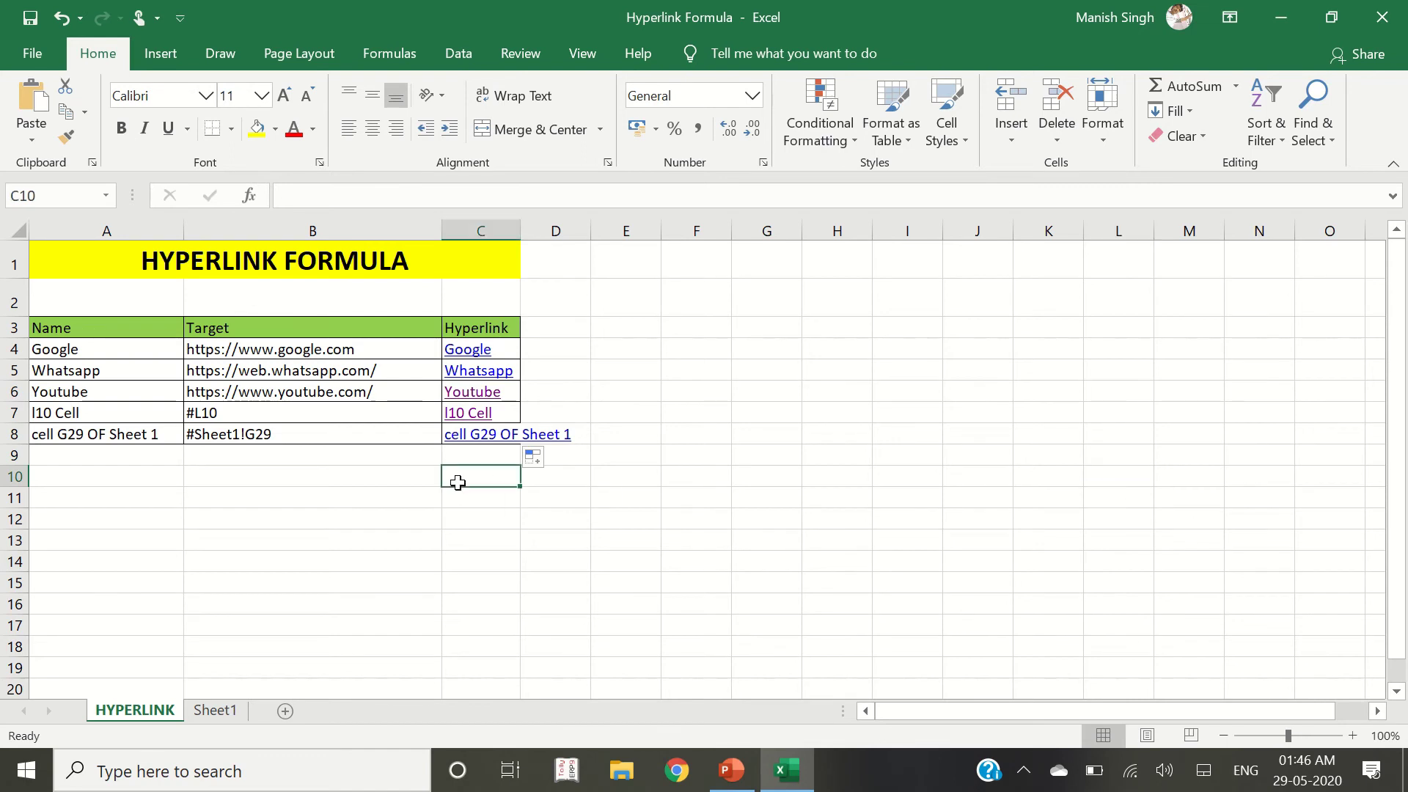
click(456, 415)
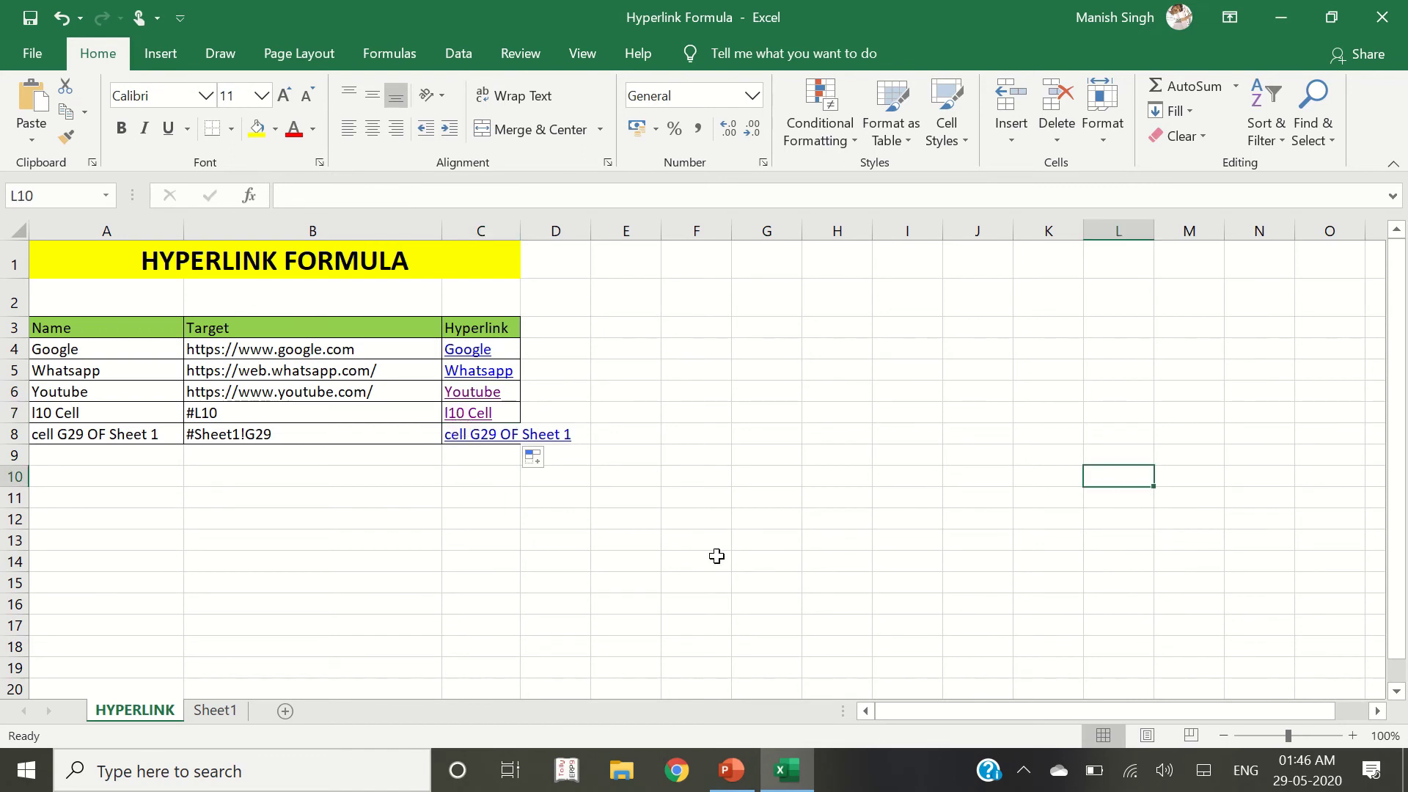
click(524, 538)
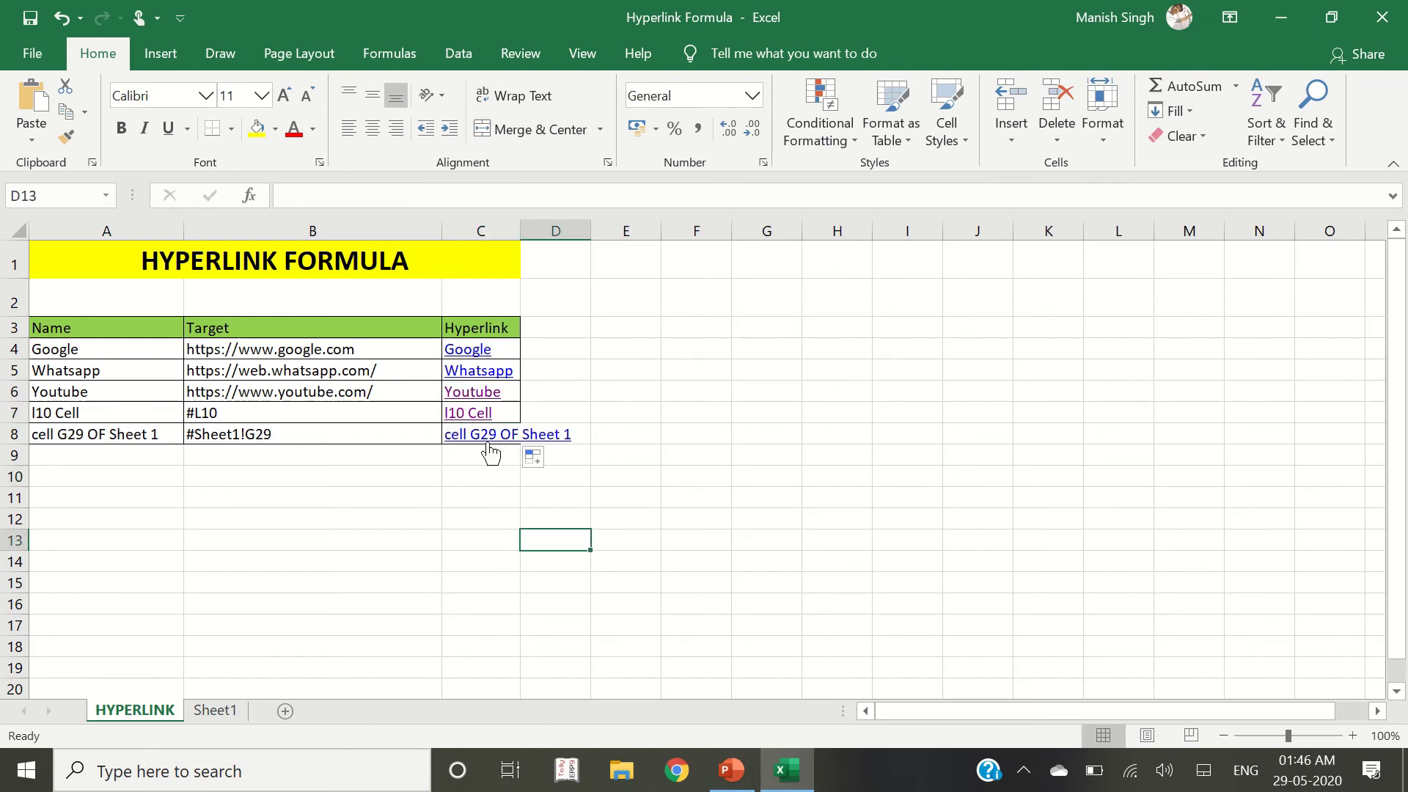
click(504, 442)
click(502, 437)
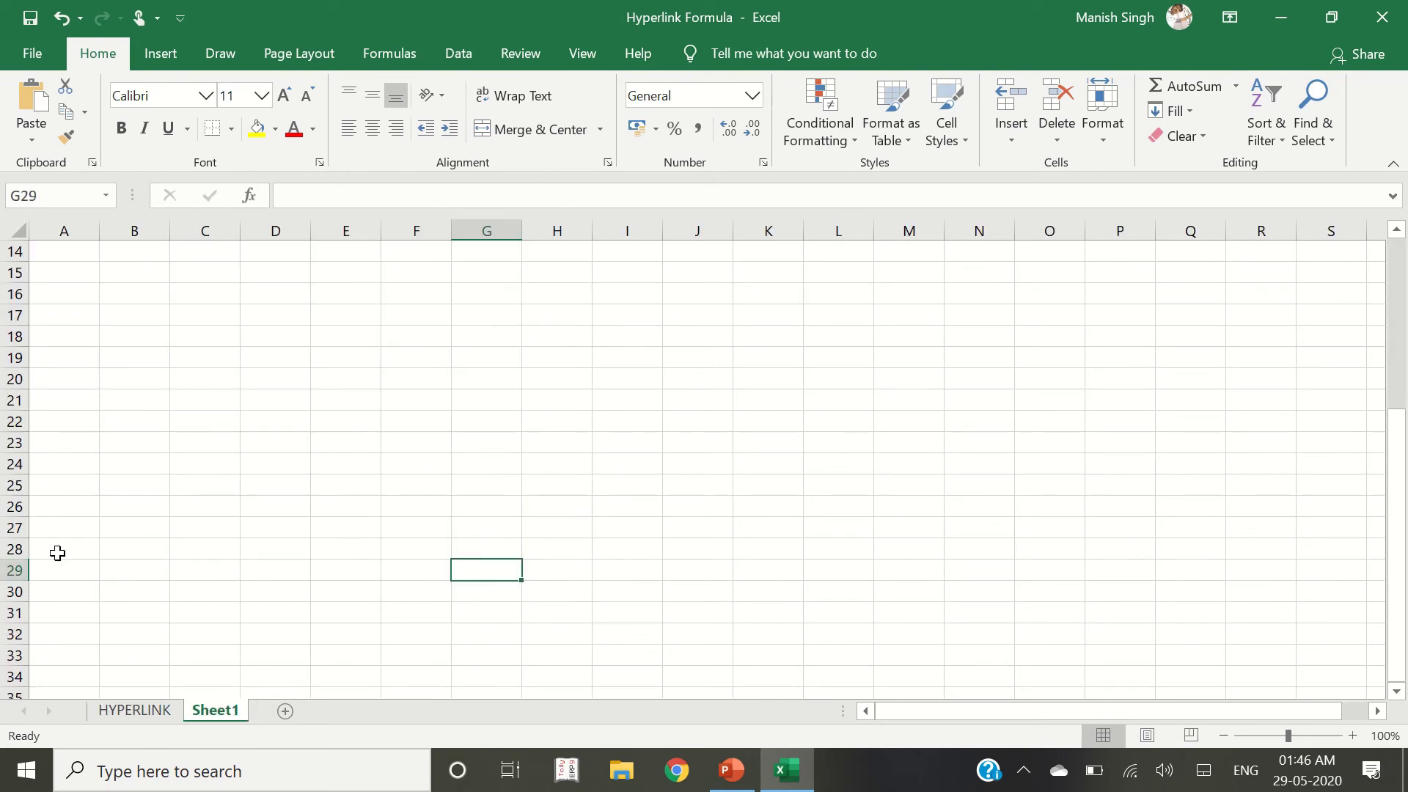
click(170, 711)
click(601, 526)
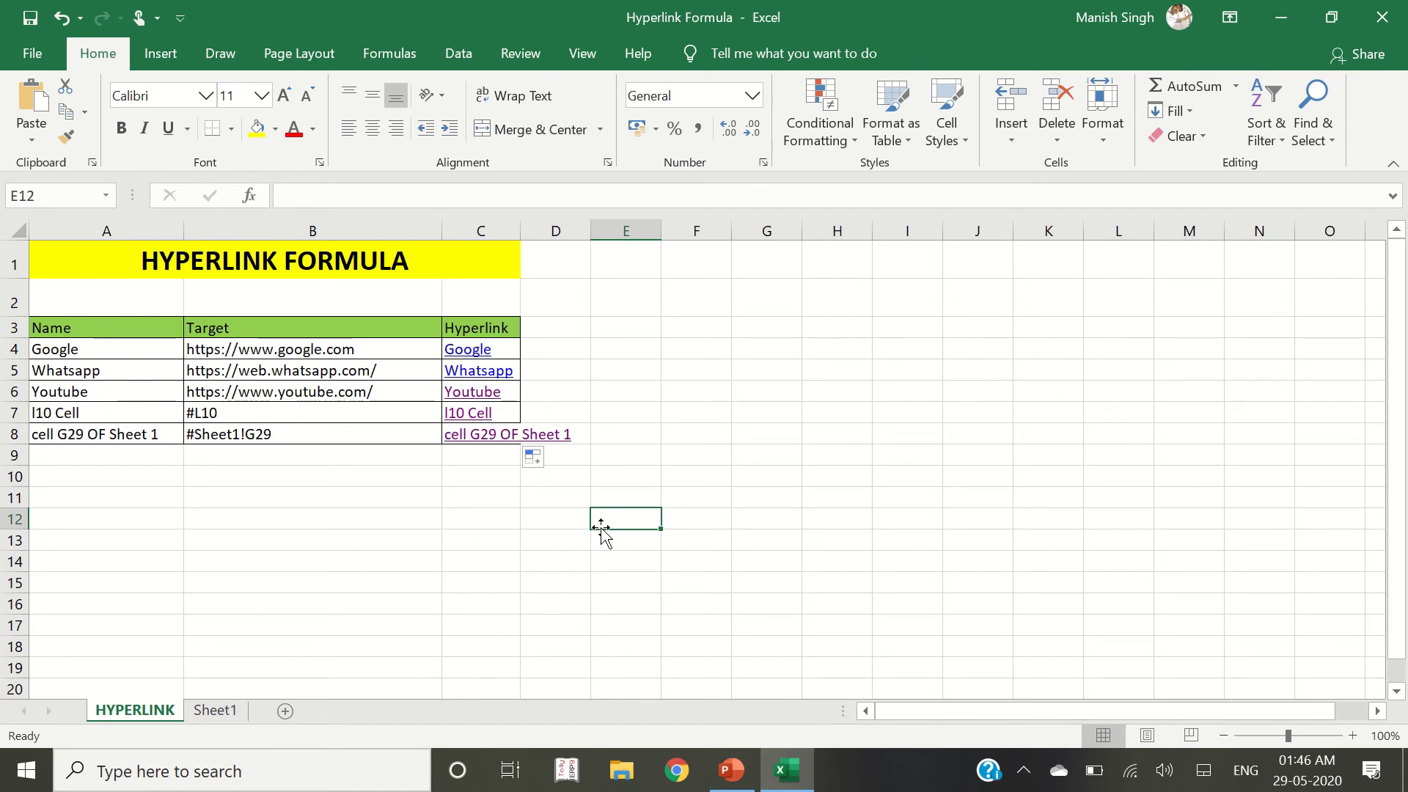
click(606, 419)
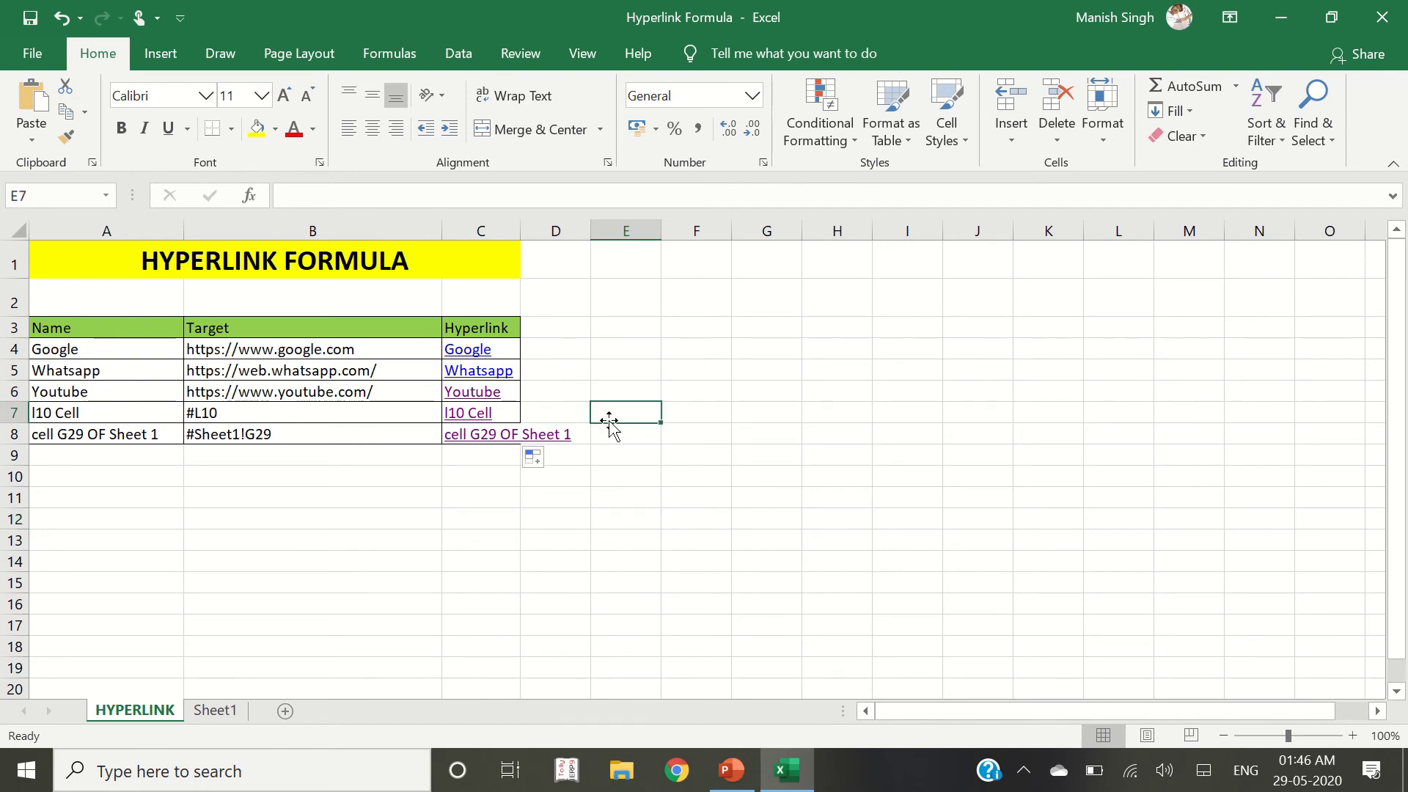
click(336, 338)
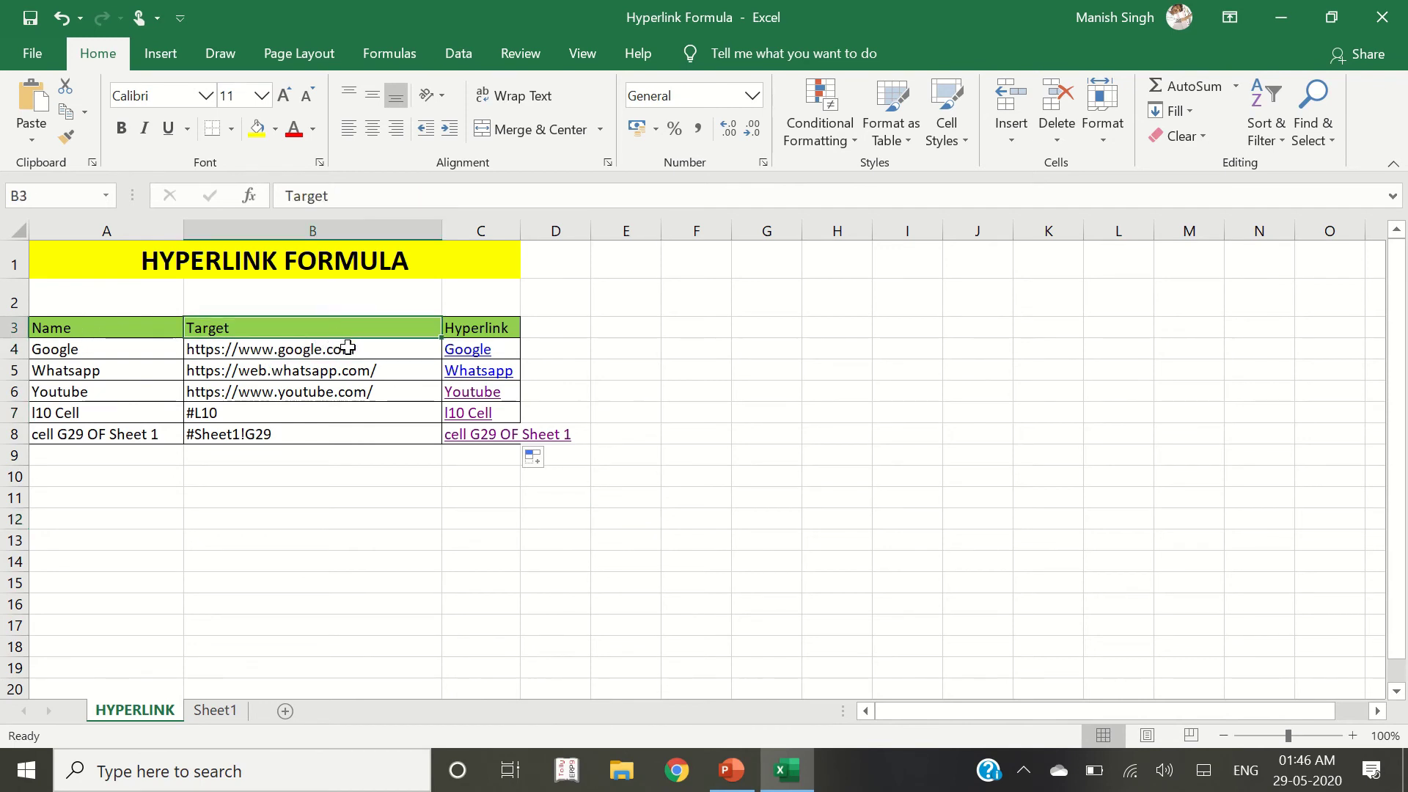
drag(345, 349, 347, 397)
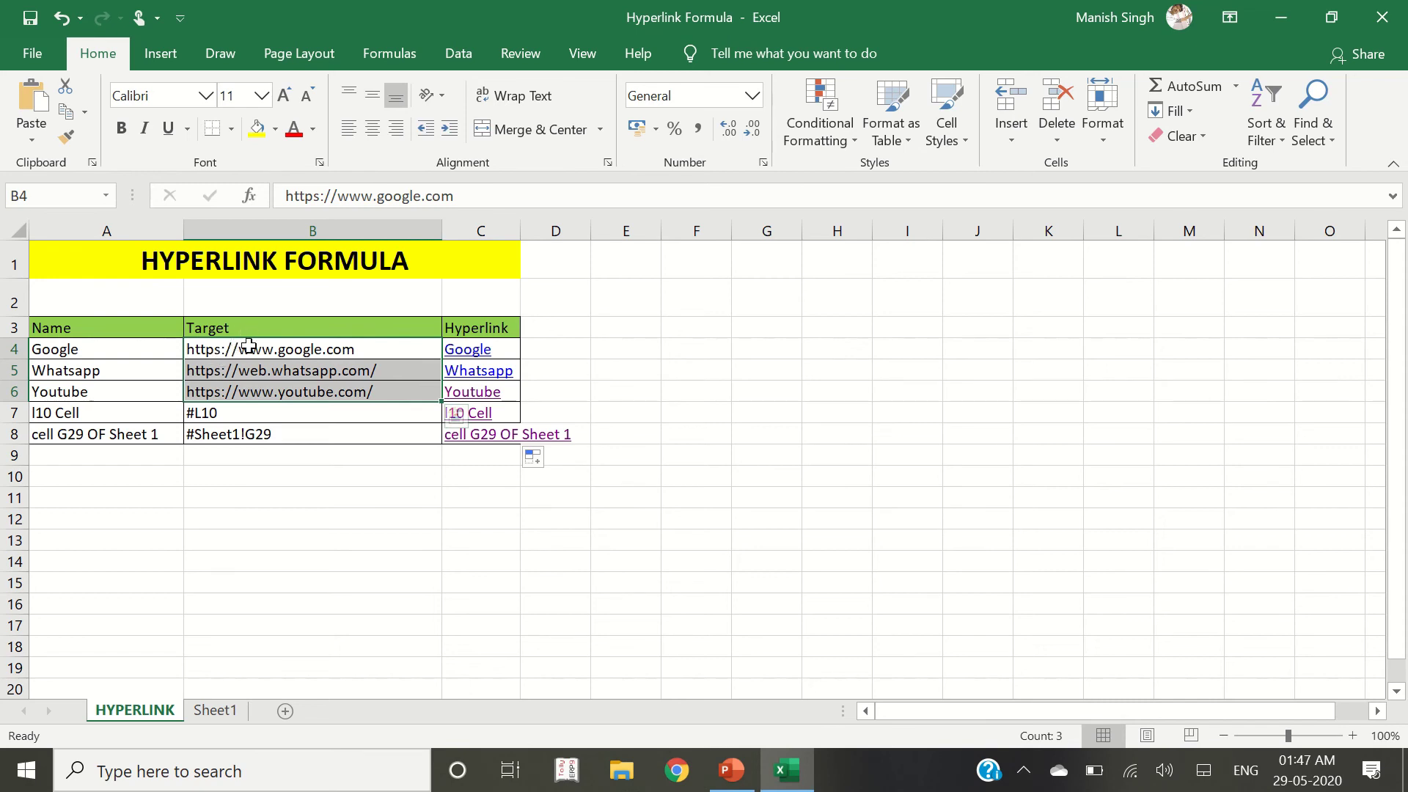
click(680, 454)
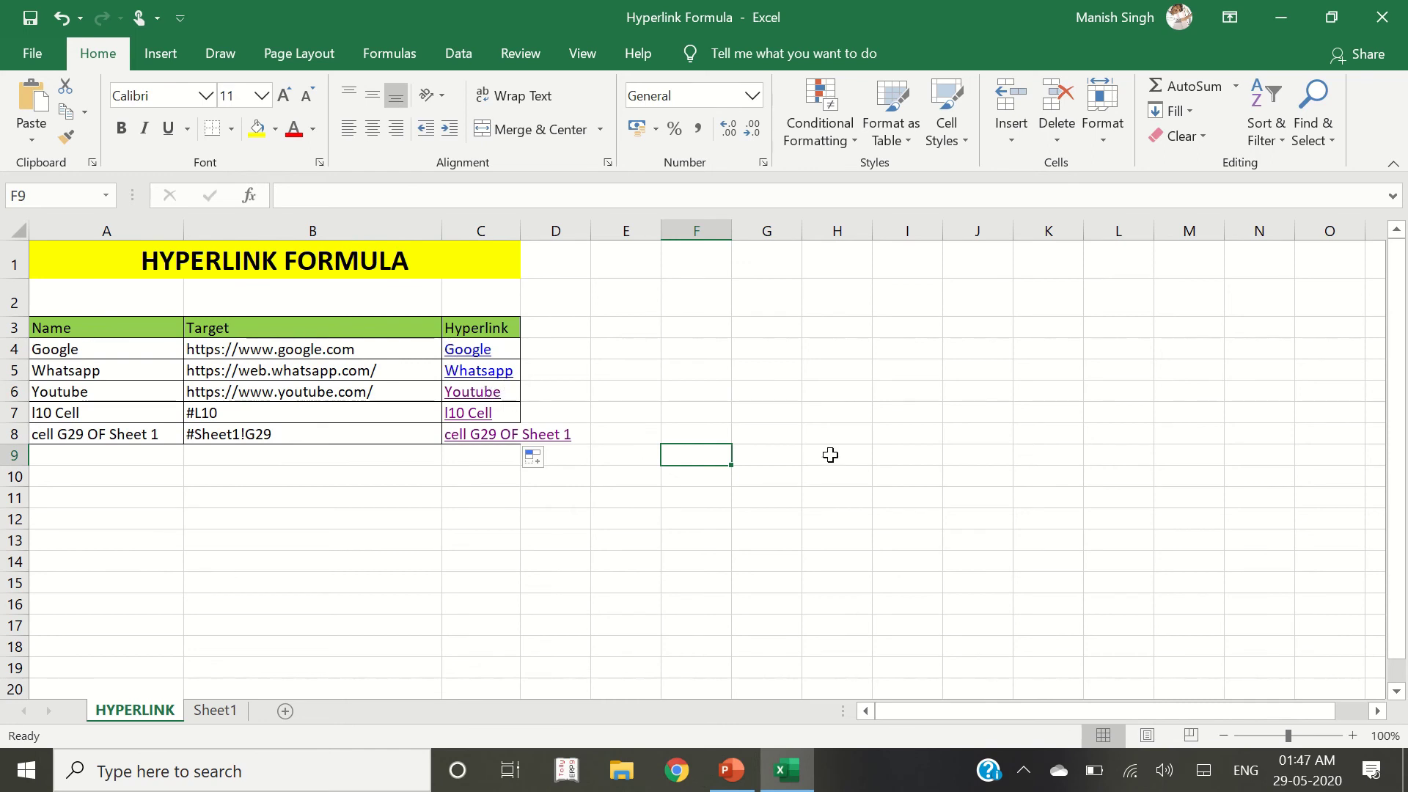
click(650, 351)
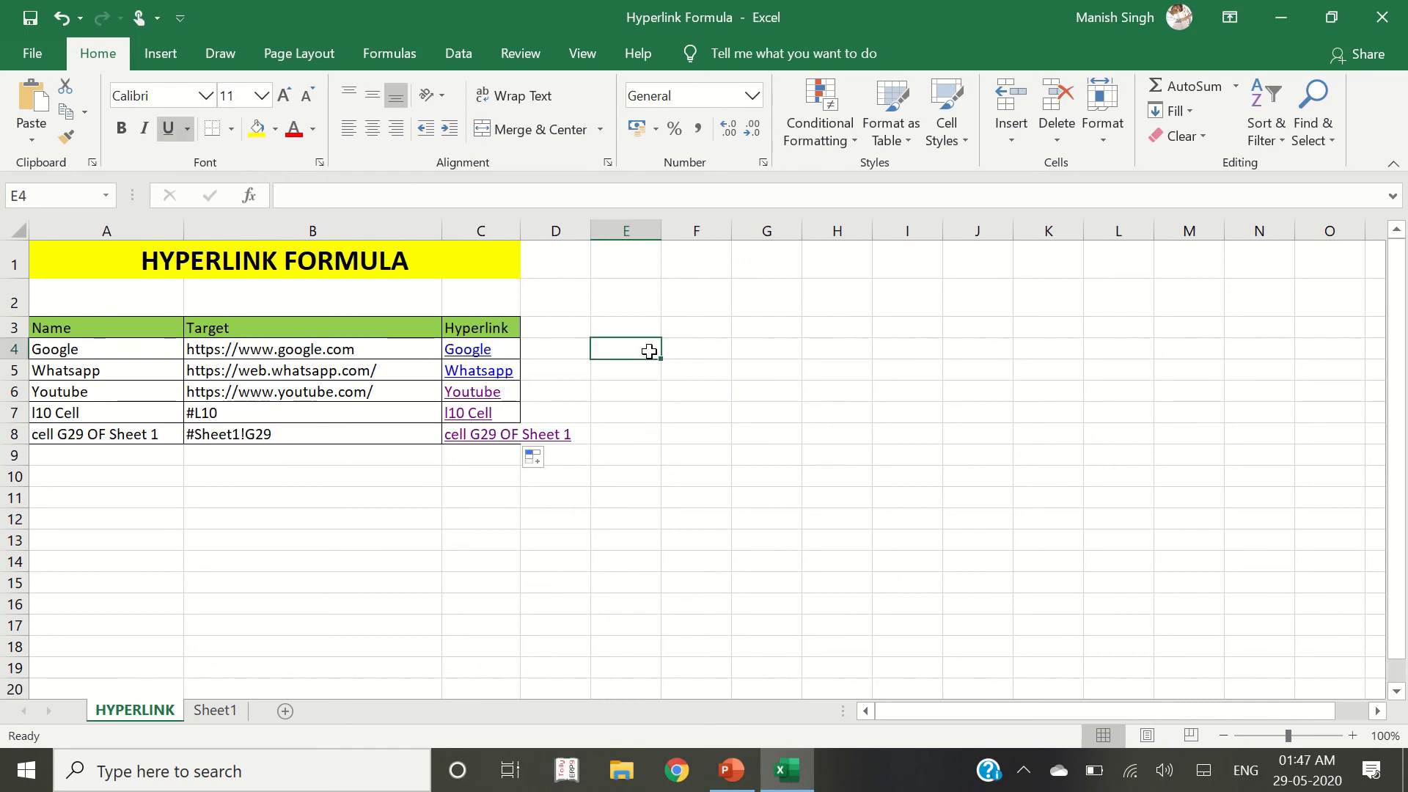
text(=hyper)
key(Tab)
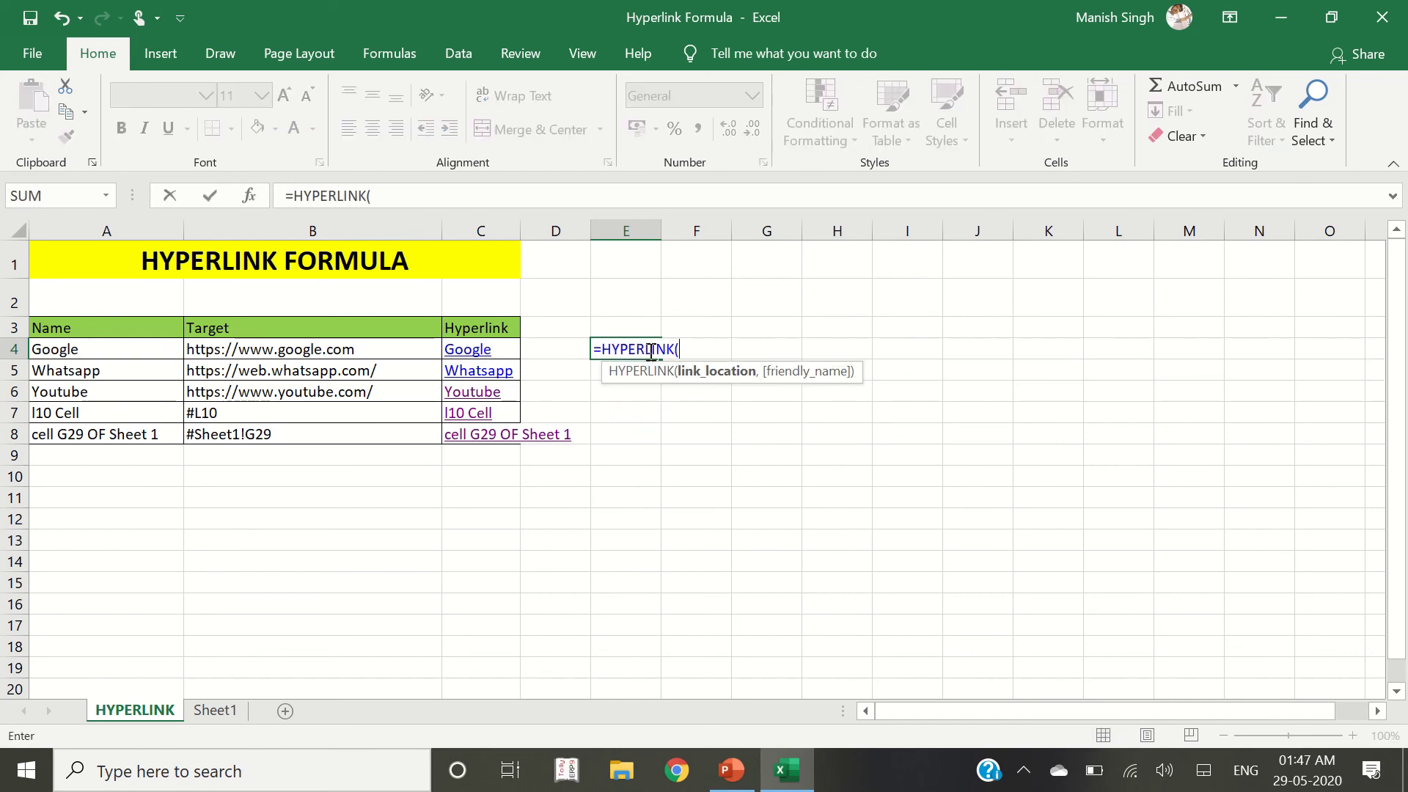
click(101, 352)
text(,)
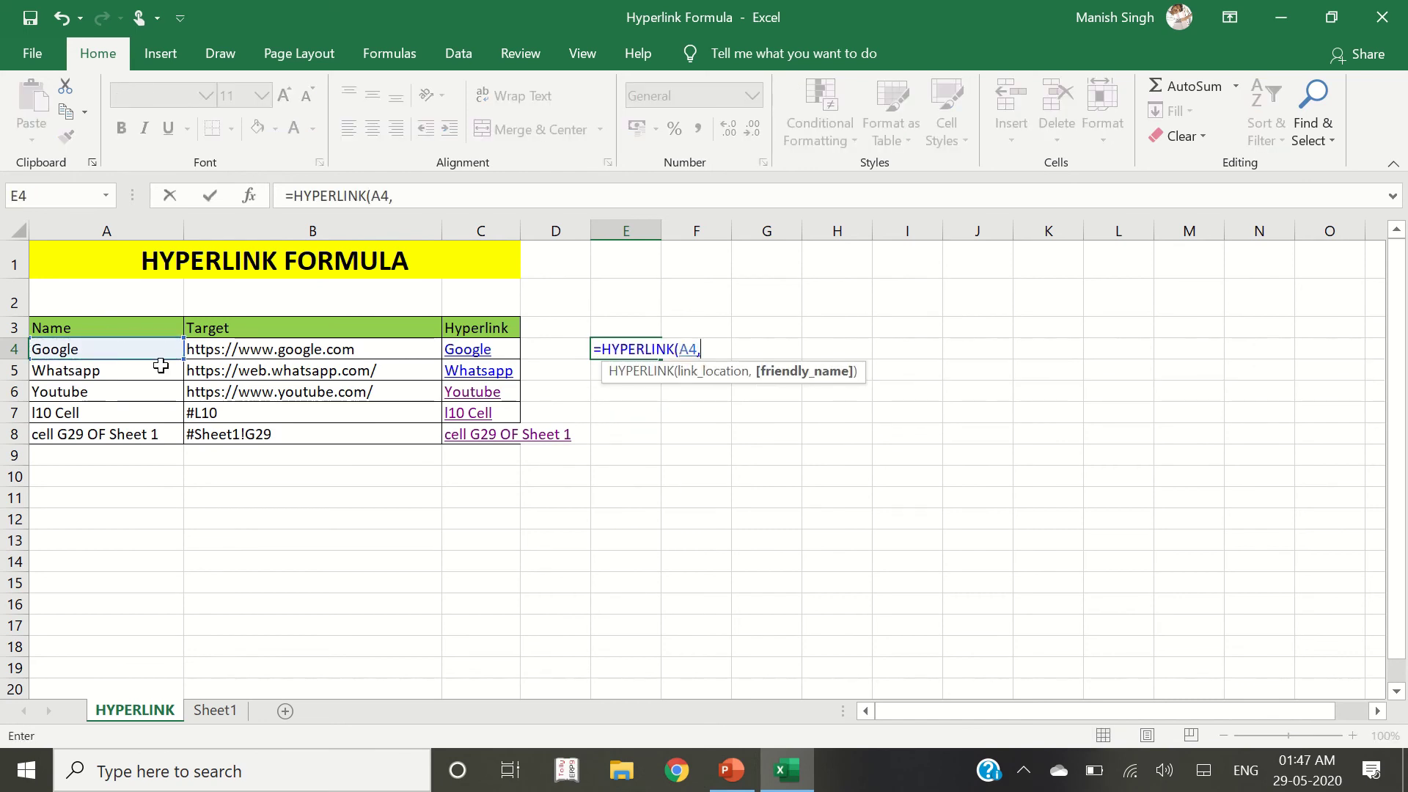
click(286, 348)
key(Return)
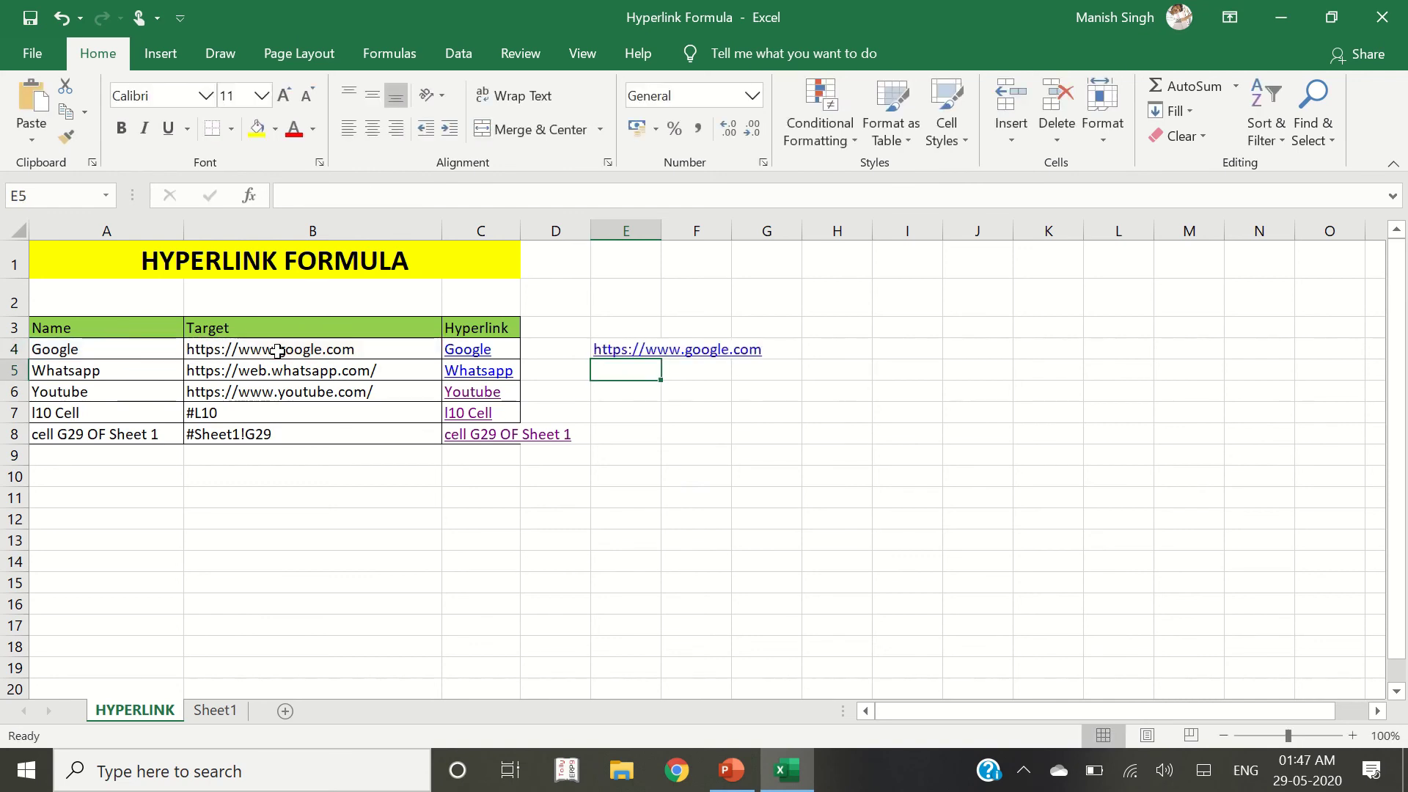
click(657, 350)
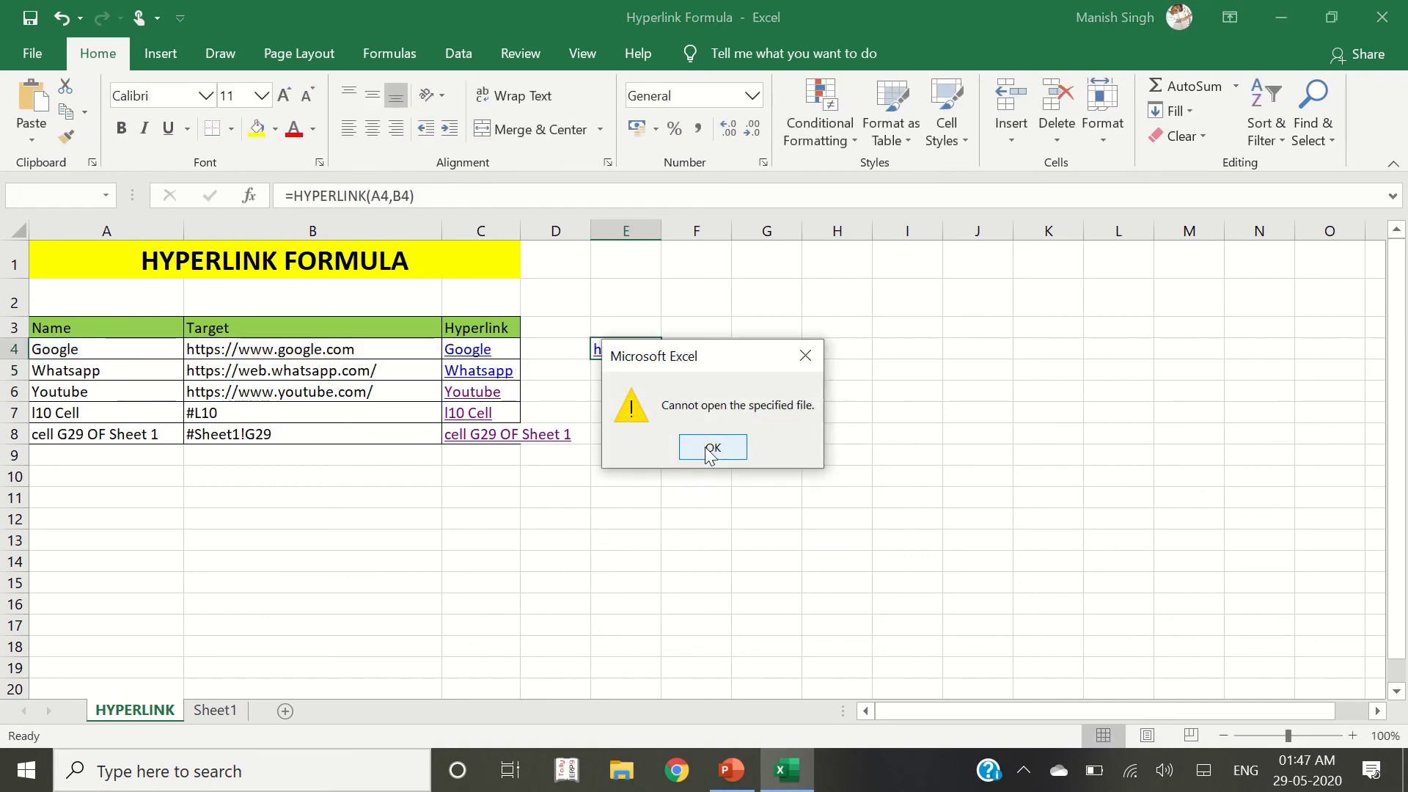
click(714, 449)
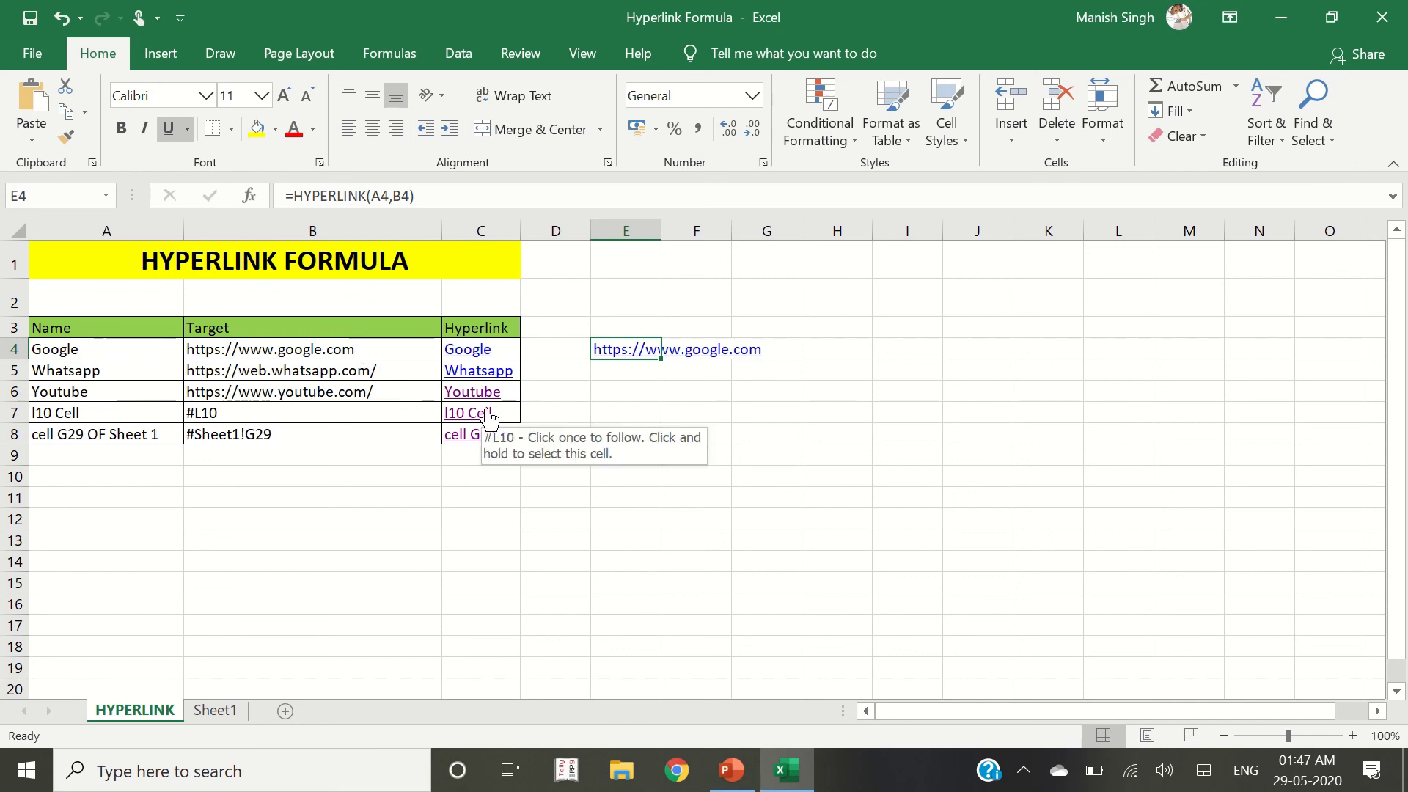
key(Delete)
key(ctrl+s)
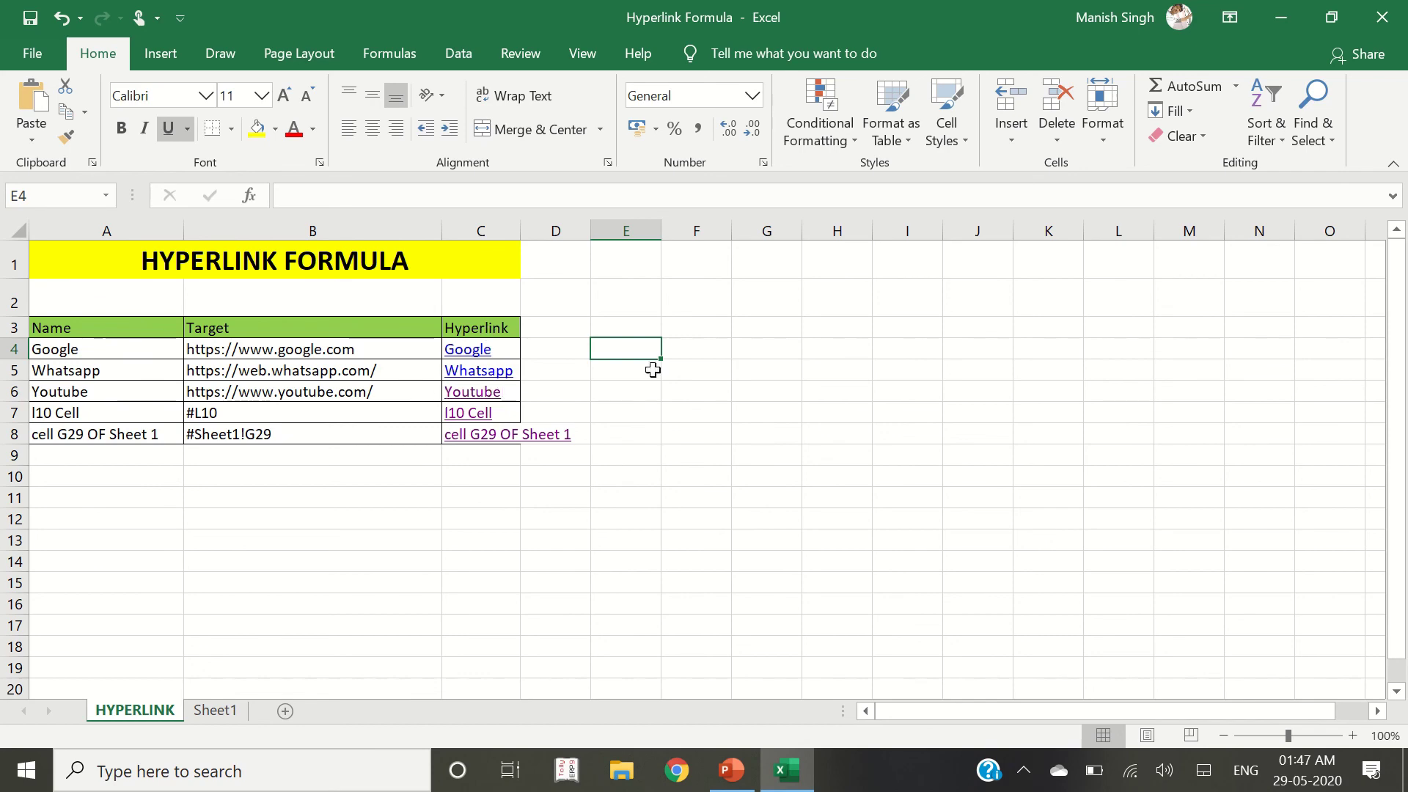
- Bring up the '002 - All Formulas' presentation and move to slide 6, THANKS FOR WATCHING
click(731, 770)
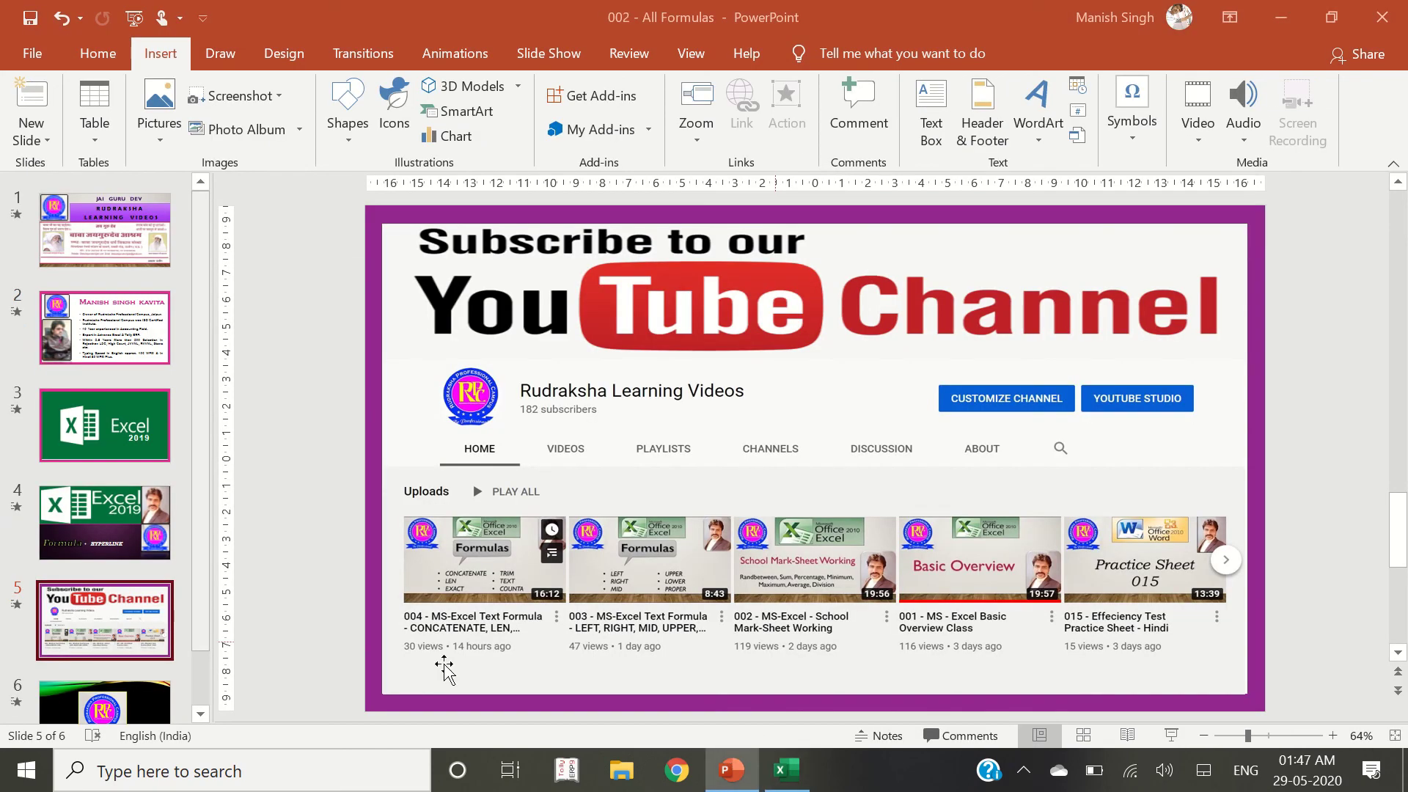
scroll(864, 484, down, 2)
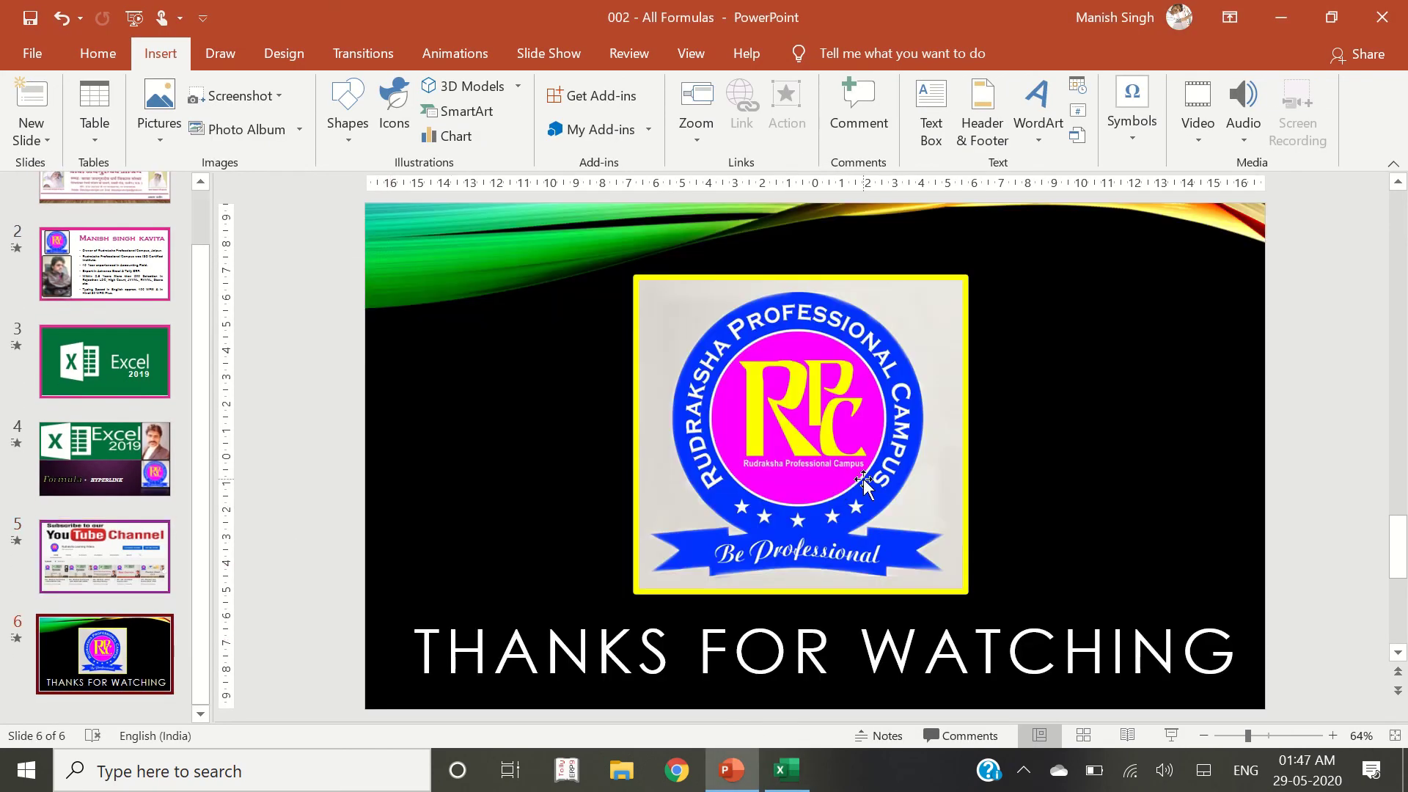